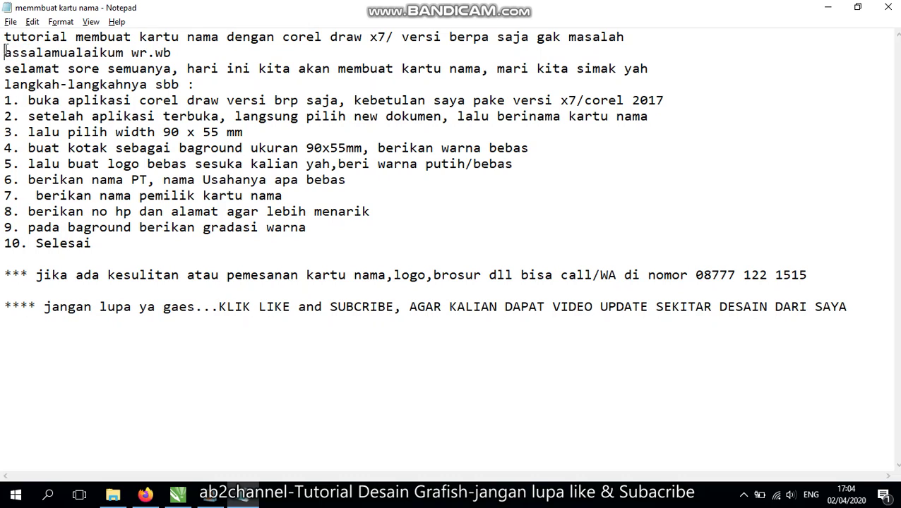
Insert blank lines after the tutorial title and the greeting in Notepad
drag(5, 39, 642, 36)
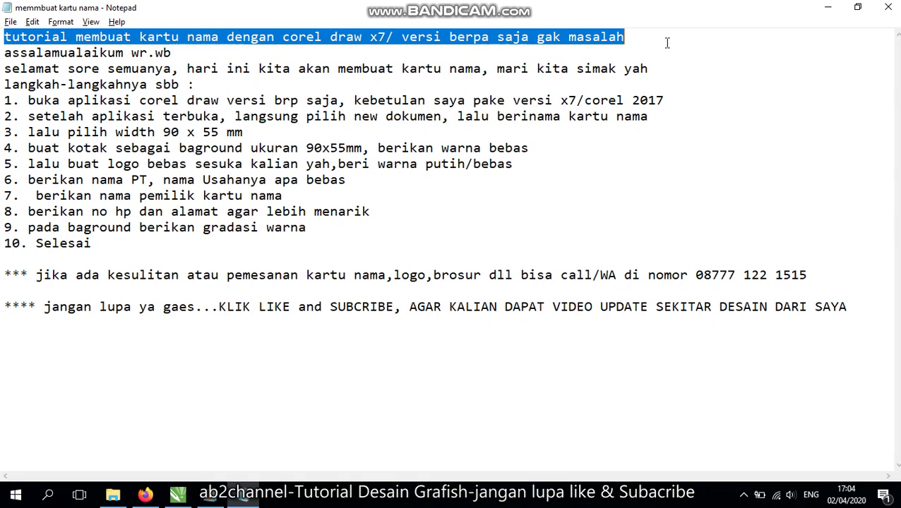
click(671, 39)
key(Return)
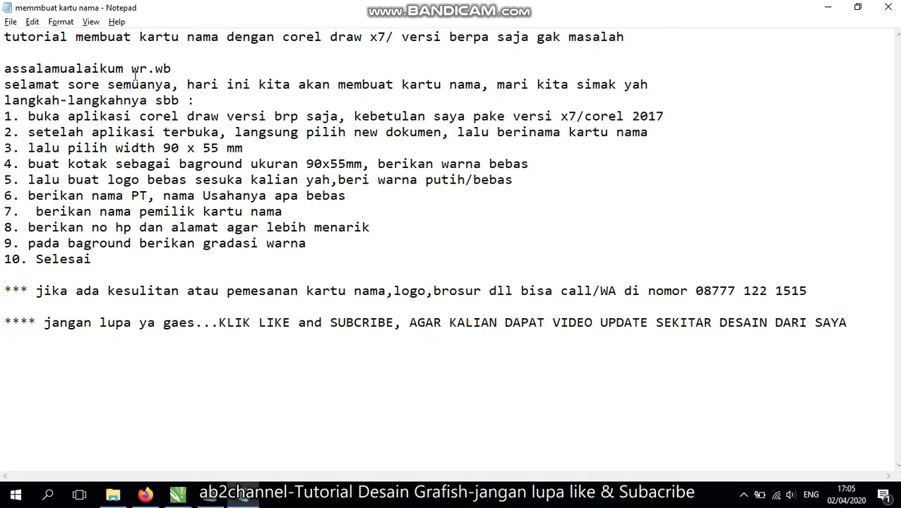
drag(4, 69, 168, 68)
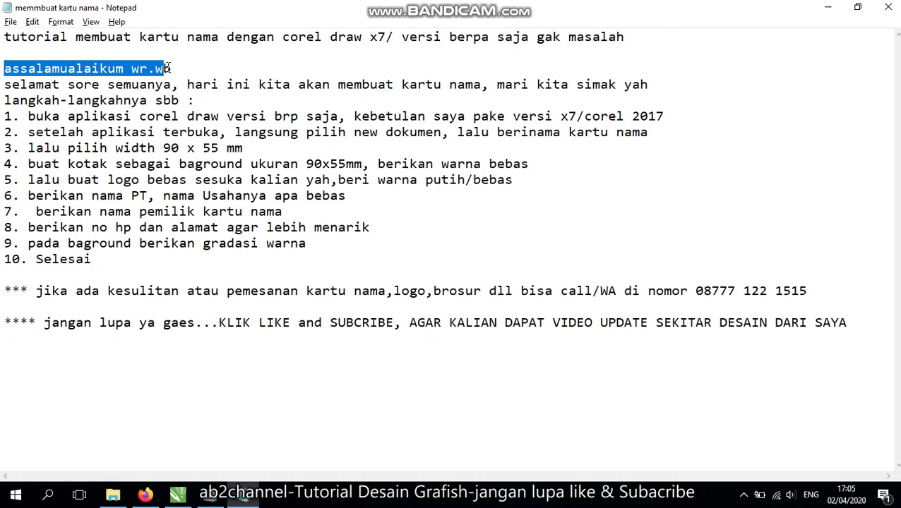
click(181, 68)
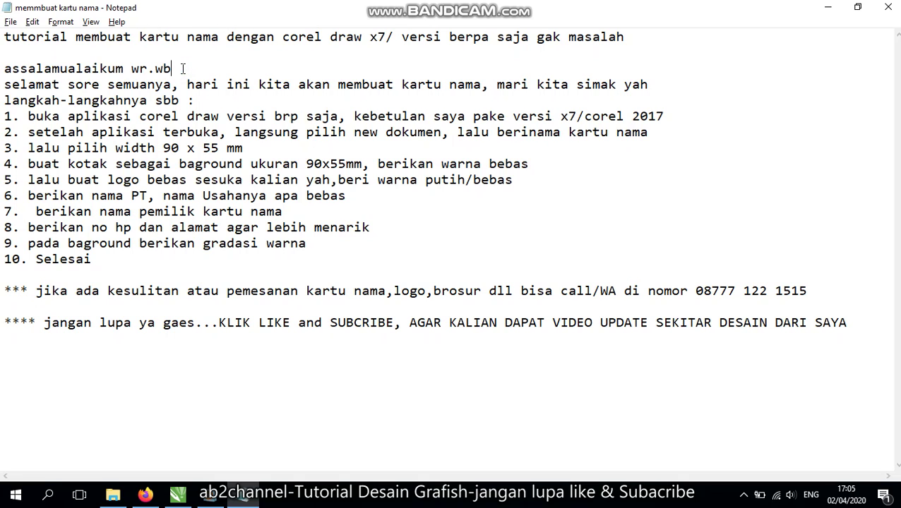
key(Return)
Add a blank line before the numbered steps, then bring up the CorelDRAW business card
drag(3, 103, 564, 111)
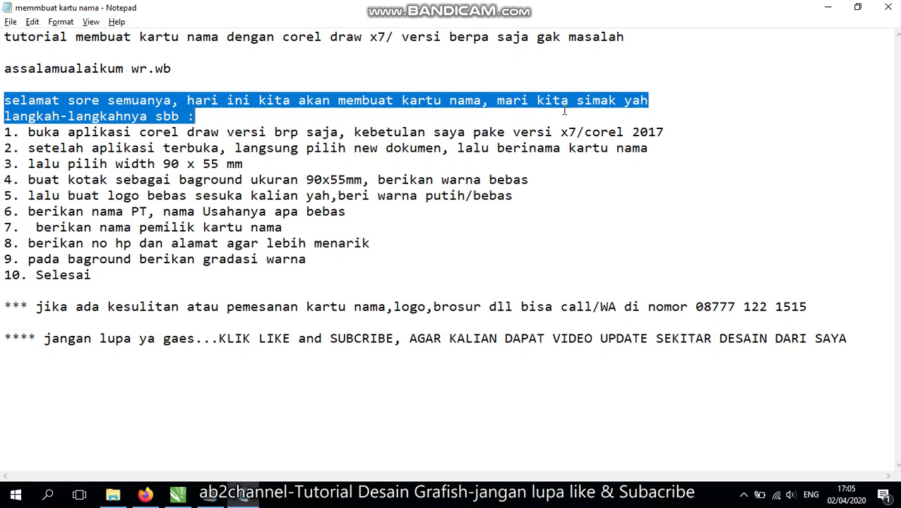
click(231, 118)
key(Return)
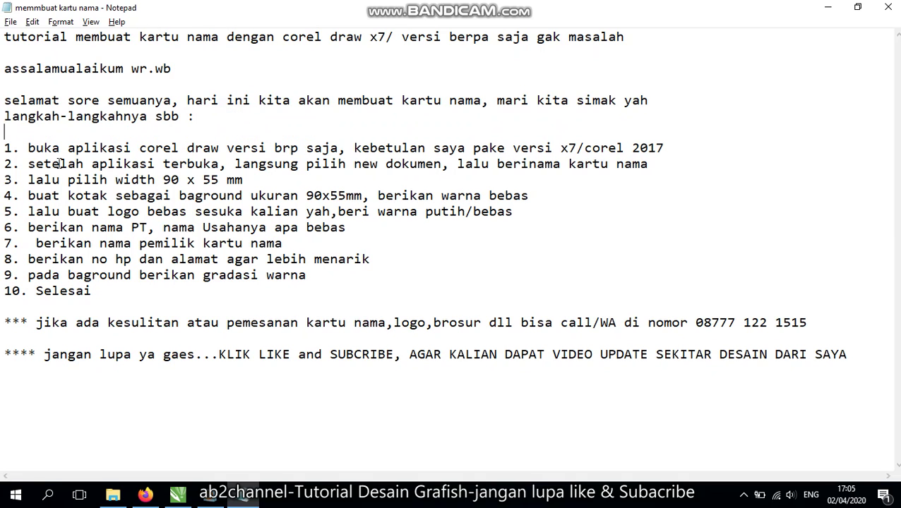
mouse_move(24, 151)
mouse_down()
mouse_move(145, 150)
mouse_move(215, 167)
mouse_move(268, 149)
mouse_move(664, 149)
mouse_up()
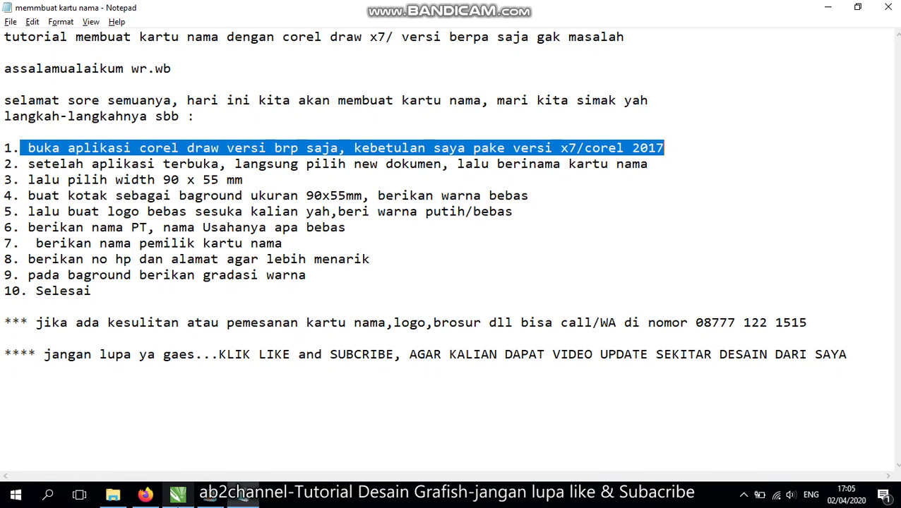
click(182, 496)
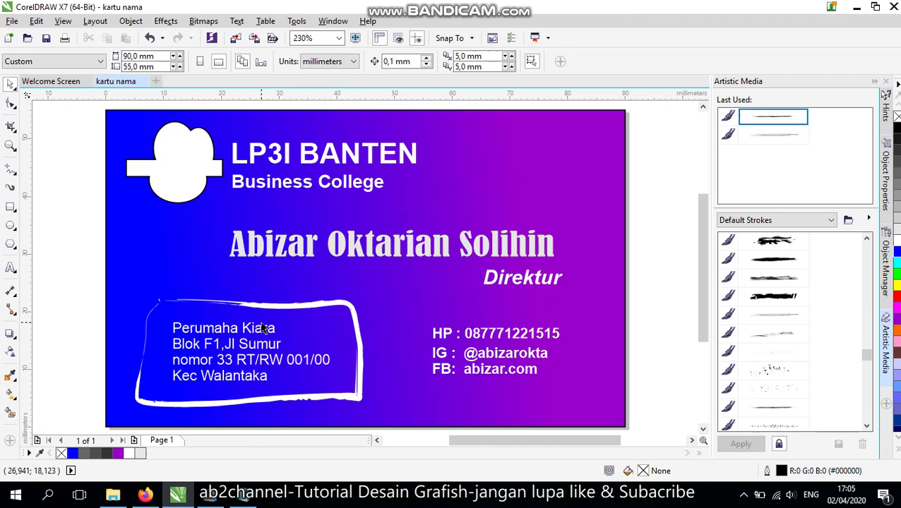
Review steps 2–3 in the notes, then start a new CorelDRAW document with Ctrl+N
key(alt+Tab)
drag(29, 164, 145, 179)
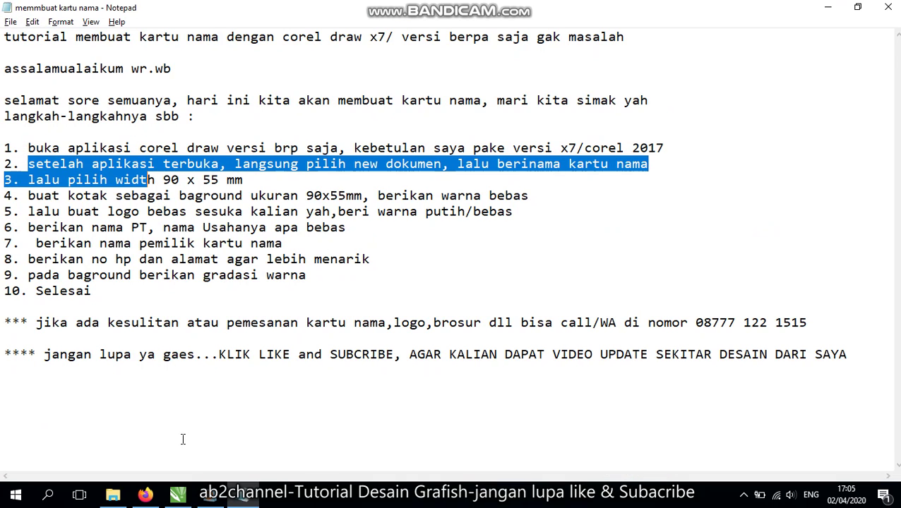
click(177, 494)
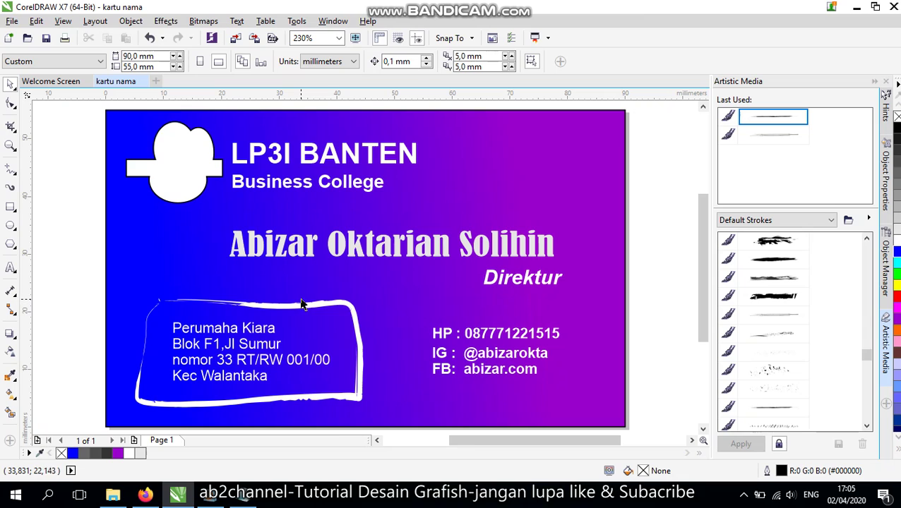
key(ctrl+n)
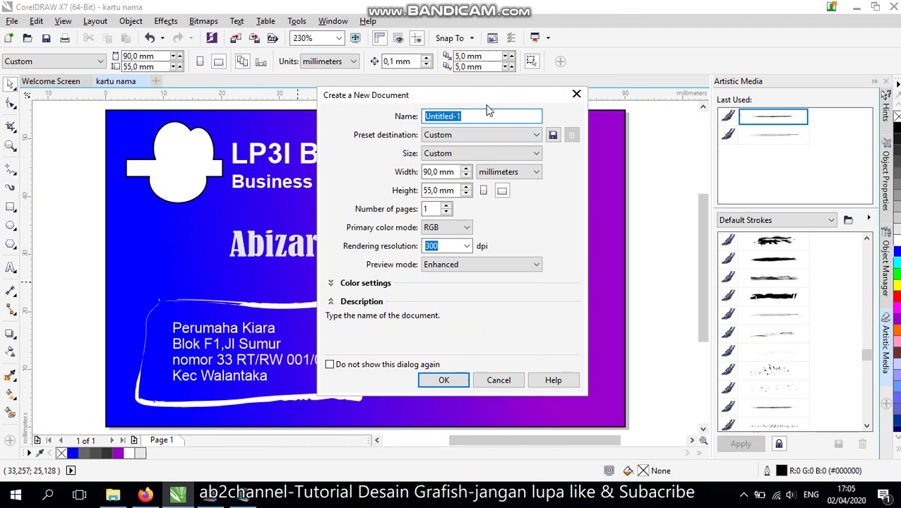
Create a 90 × 55 mm document named KARTUNAMAKU, then return to the Notepad notes
drag(419, 101, 312, 106)
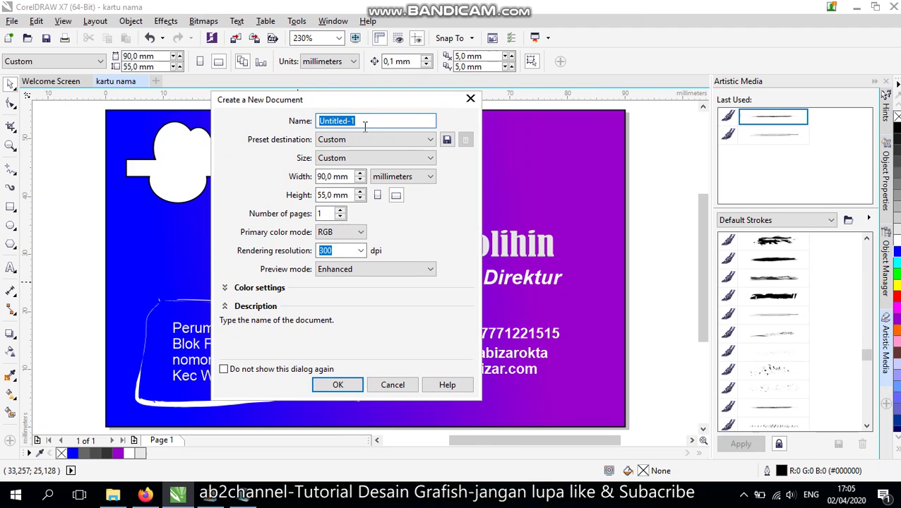
text(KARTUNAMAKU)
click(334, 176)
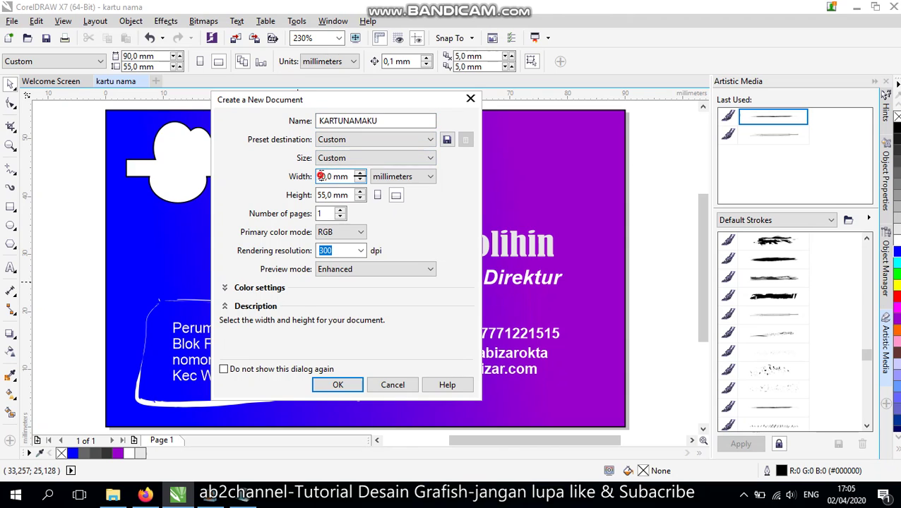
click(331, 195)
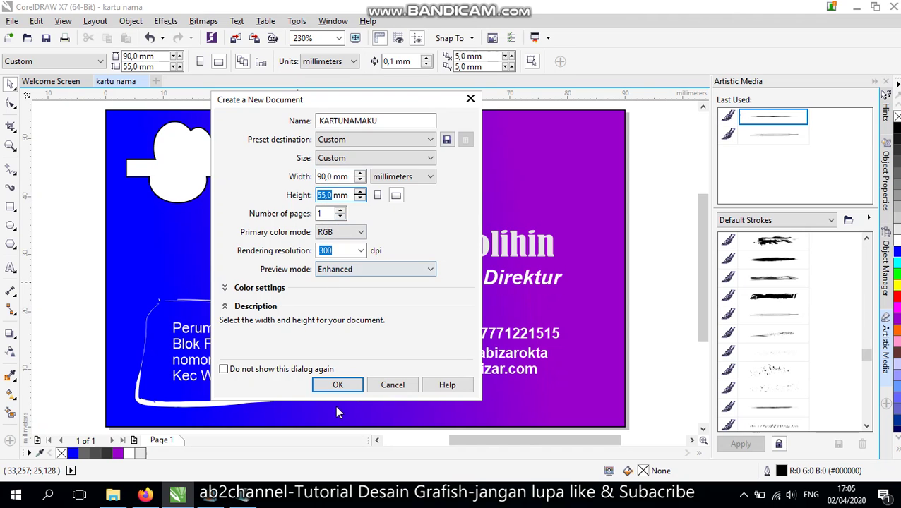
click(339, 385)
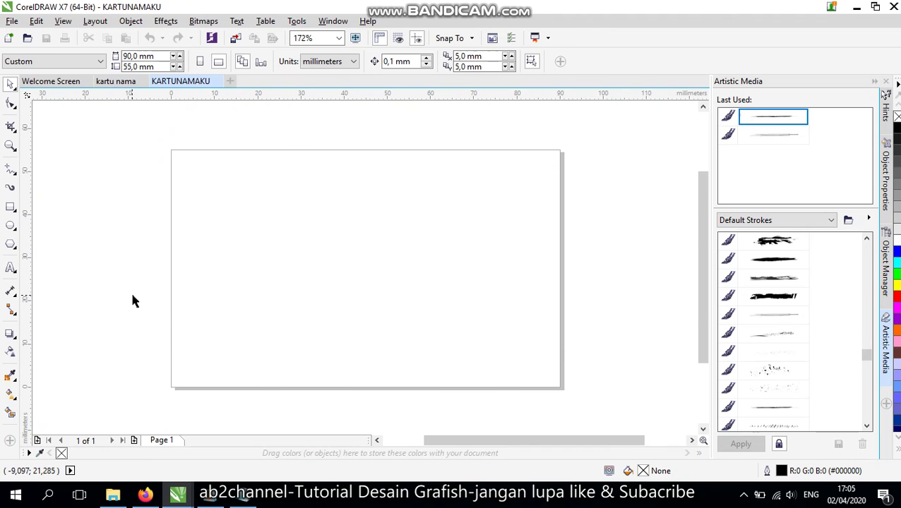
key(alt+Tab)
click(187, 179)
Append ', RESOLUSI 300' to the end of step 3 in the tutorial notes
drag(36, 167, 496, 173)
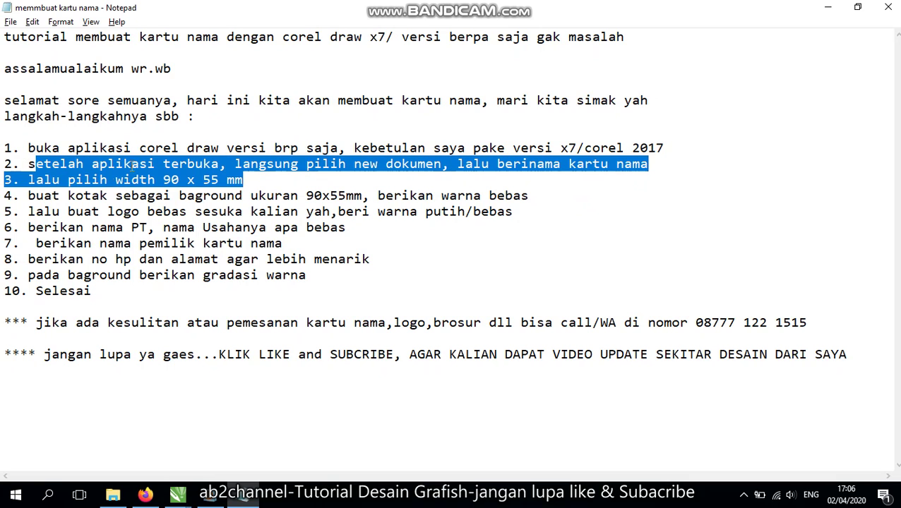
click(65, 198)
drag(28, 181, 254, 182)
click(257, 182)
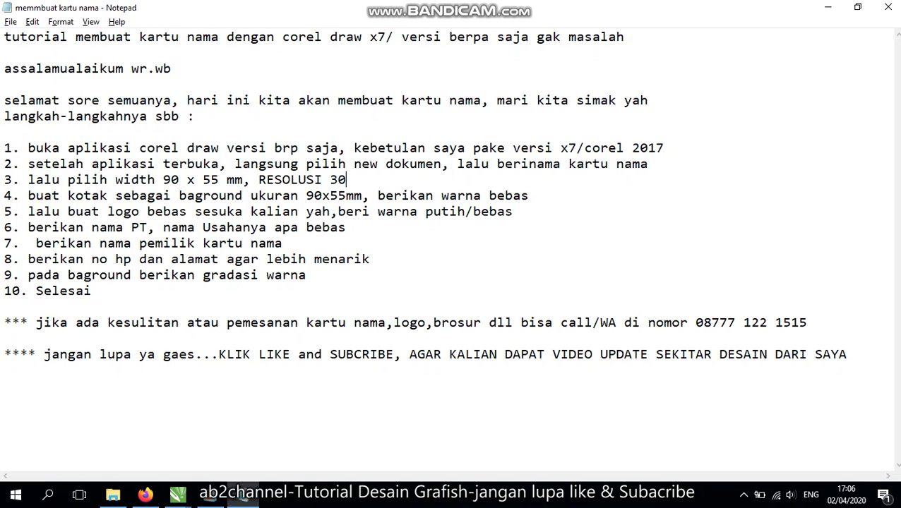
drag(355, 180, 22, 181)
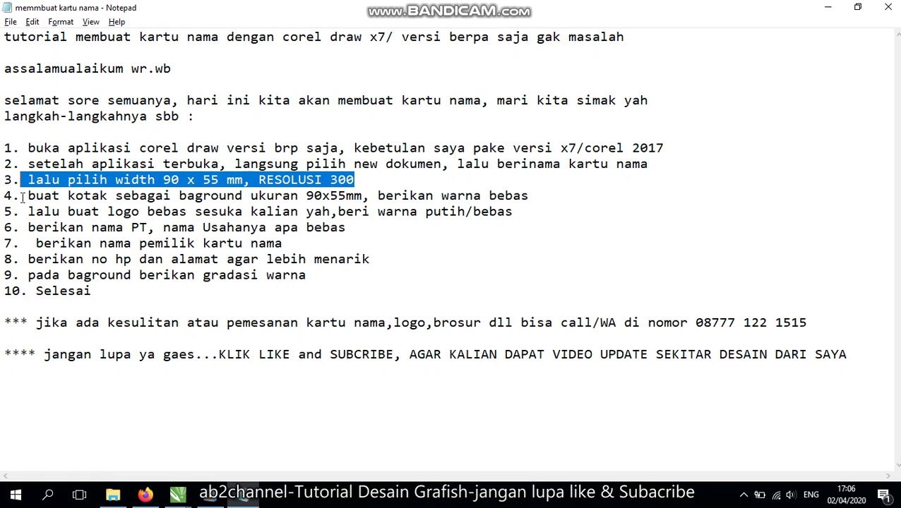
Draw a rectangle on the blank KARTUNAMAKU page
mouse_move(177, 494)
click(244, 452)
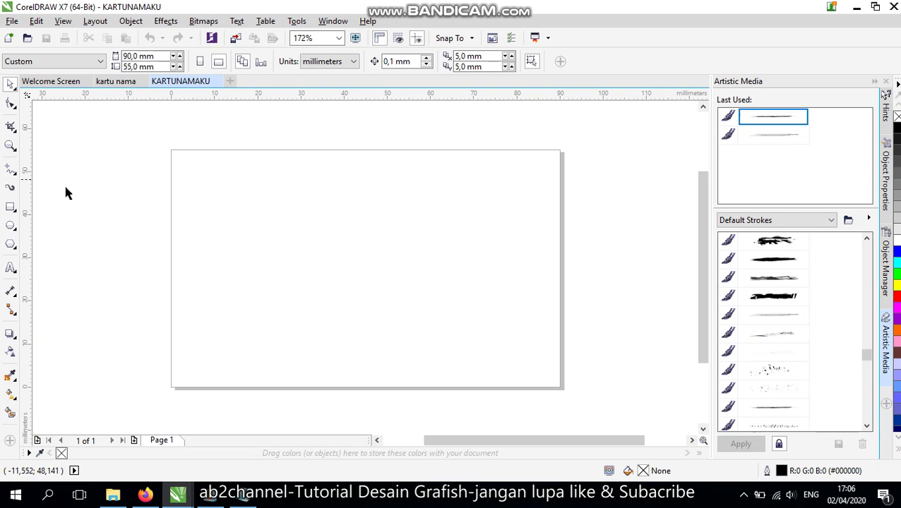
click(11, 207)
drag(186, 172, 456, 337)
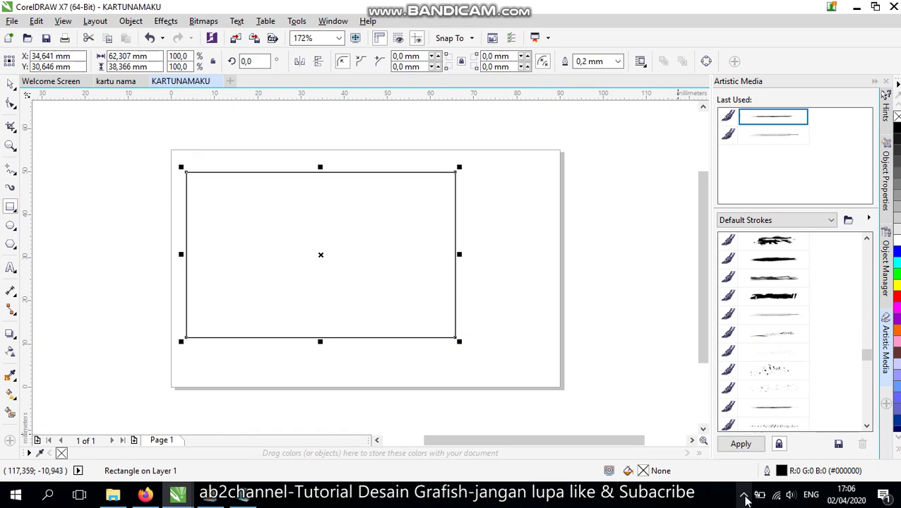
click(744, 494)
click(10, 84)
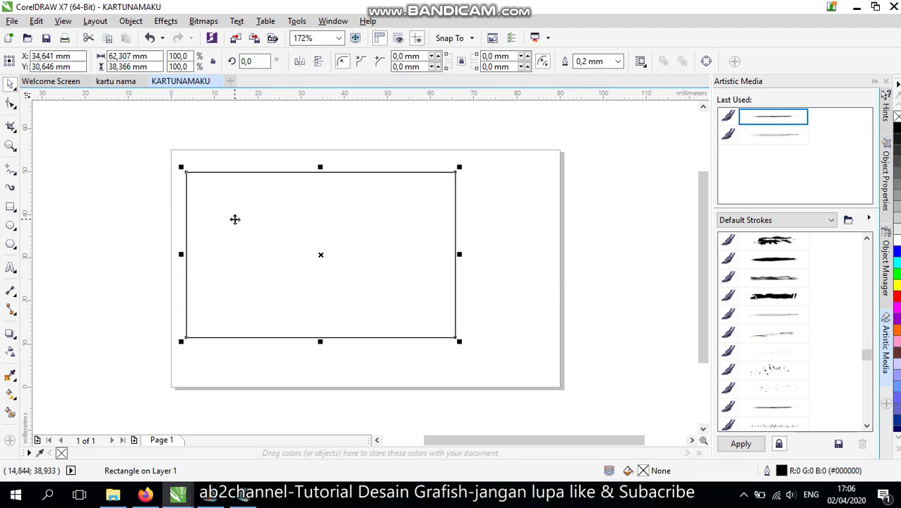
Check step 4 in the notes, then size the rectangle to 90 × 55 mm
key(alt+Tab)
drag(23, 196, 529, 197)
key(alt+Tab)
drag(161, 56, 108, 56)
text(9)
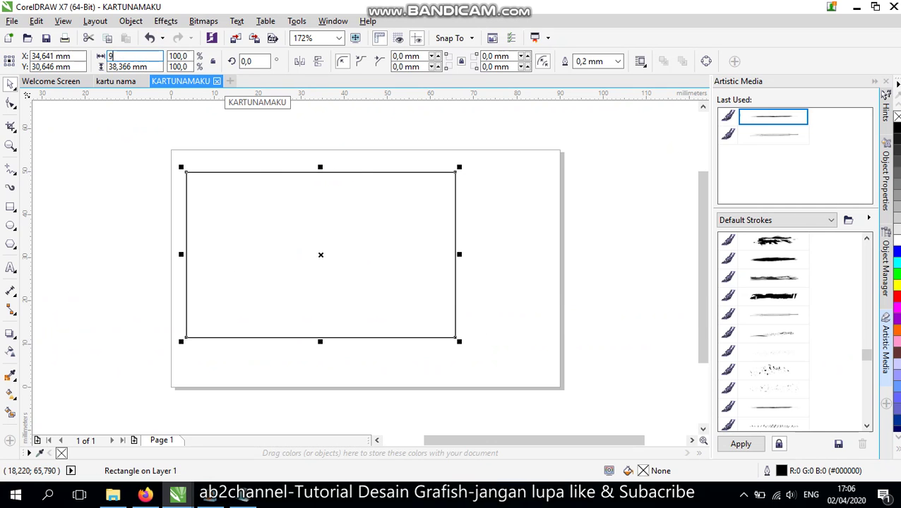
text(0)
key(Tab)
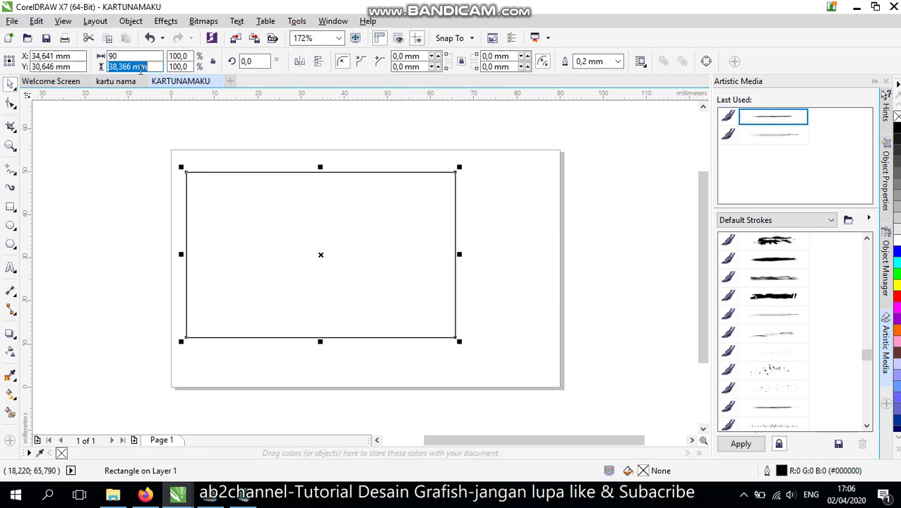
text(55)
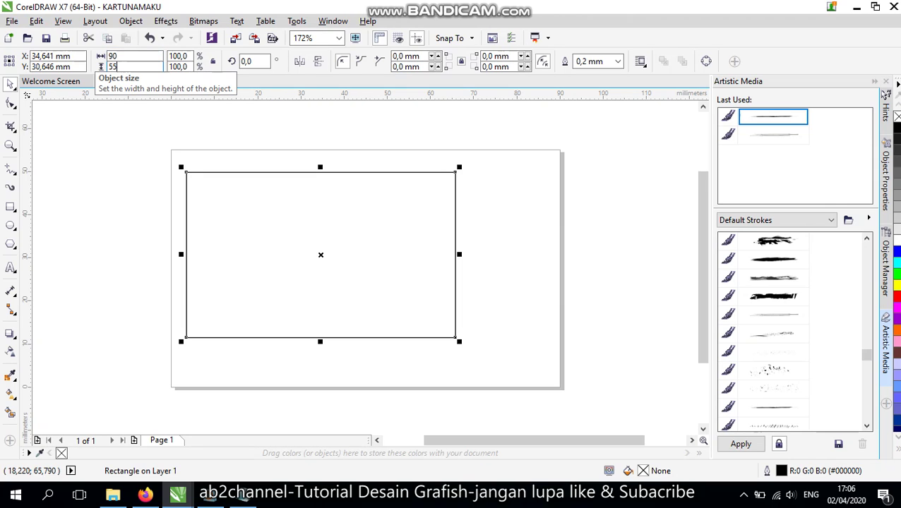
key(Return)
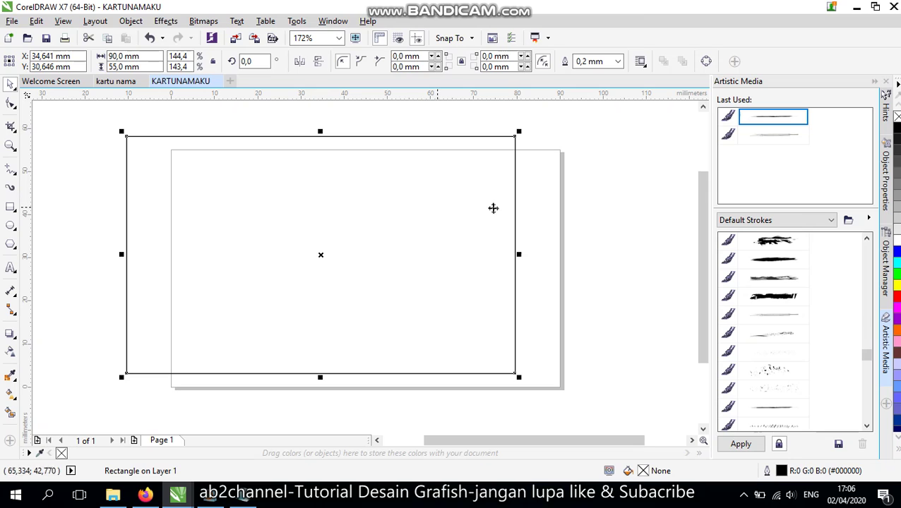
Fill the rectangle dark brown and center it on the page with P
click(897, 231)
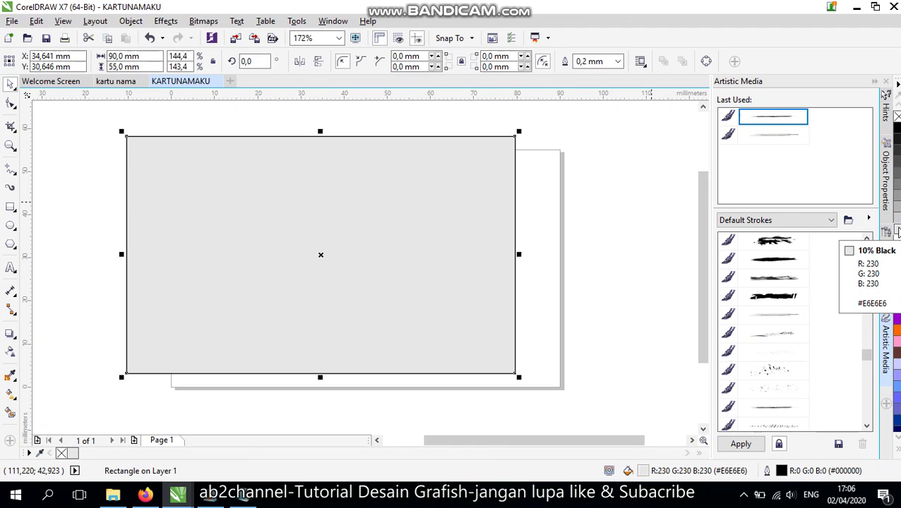
click(896, 319)
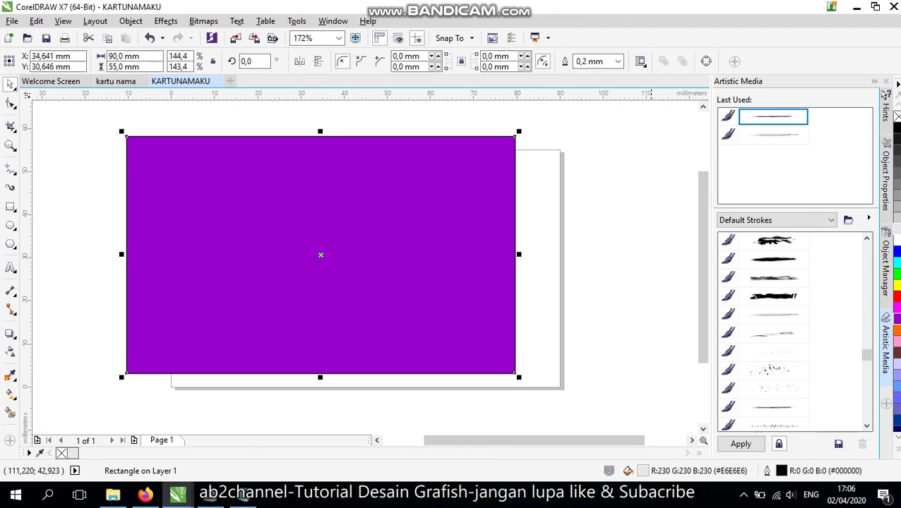
click(897, 353)
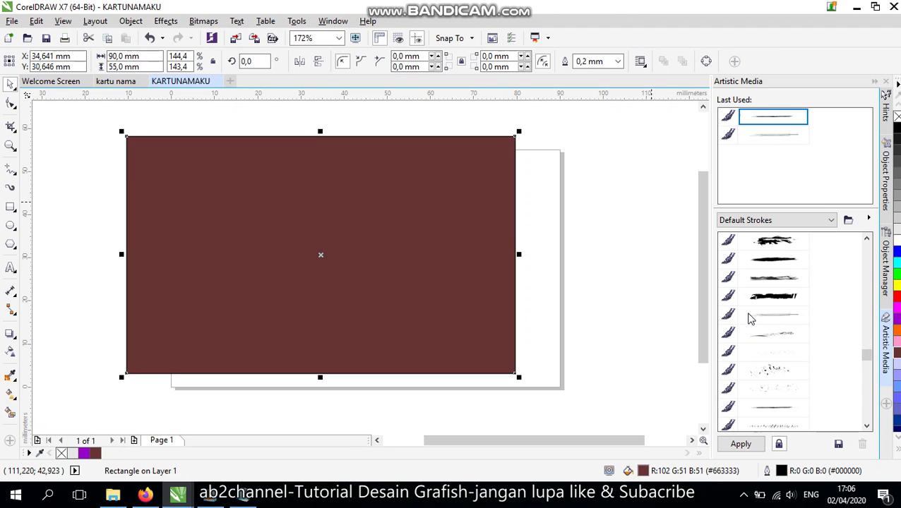
key(p)
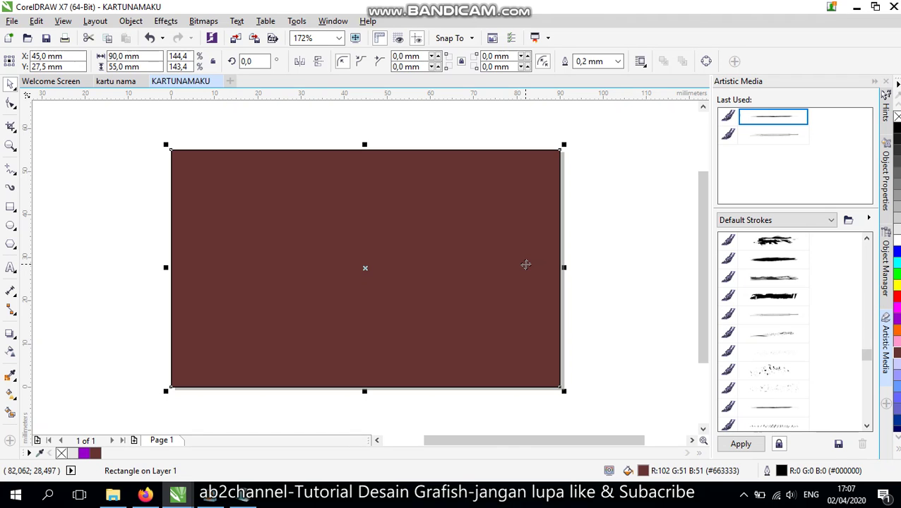
key(alt+Tab)
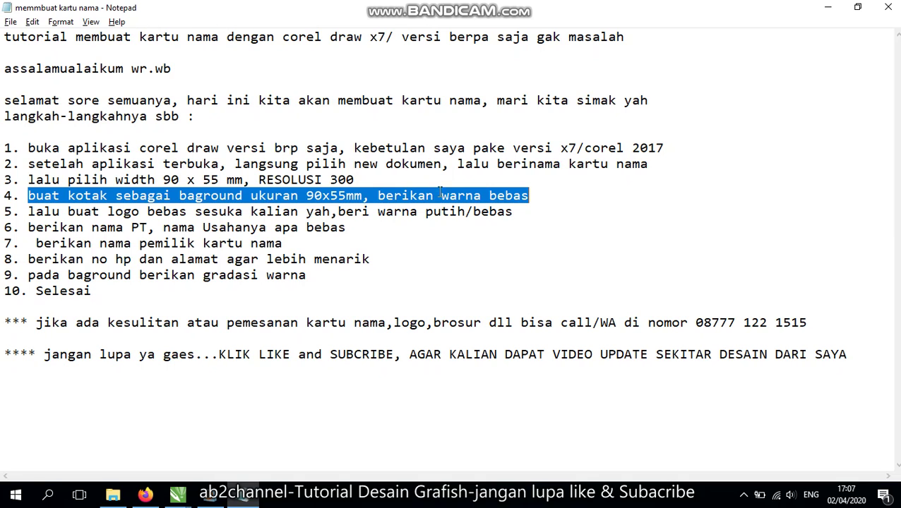
Read step 5 in the Notepad notes and return to the CorelDRAW card
drag(554, 203, 378, 211)
click(378, 212)
drag(22, 217, 529, 209)
key(alt+Tab)
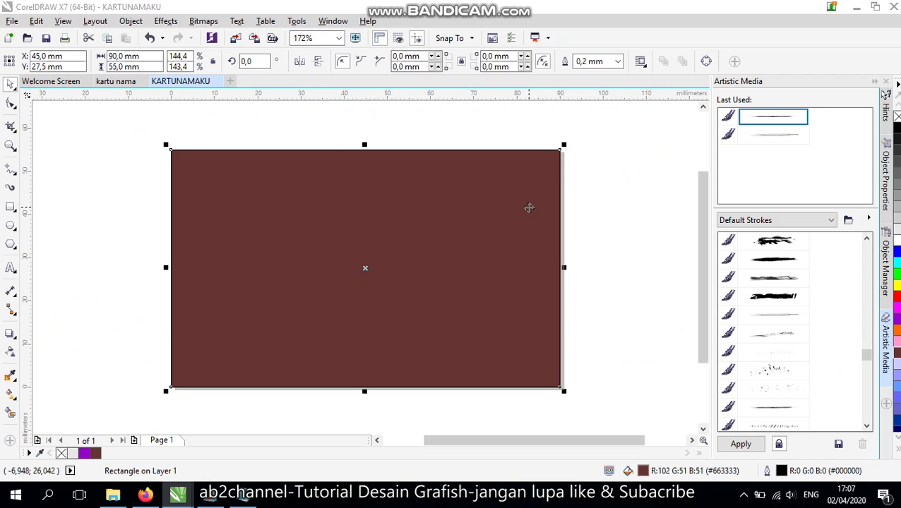
Draw a pentagon with a circle and a bar across its top beside the card
click(11, 244)
drag(80, 206, 142, 269)
click(11, 225)
drag(93, 194, 135, 231)
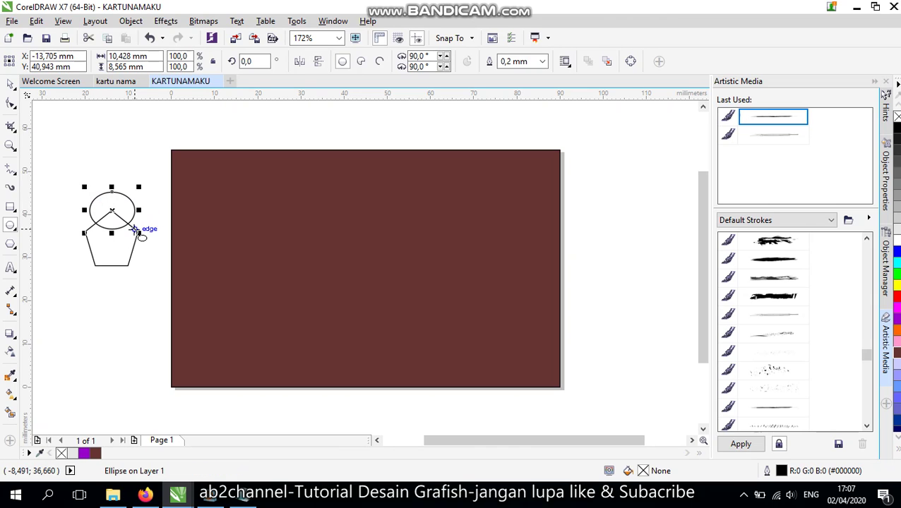
click(12, 210)
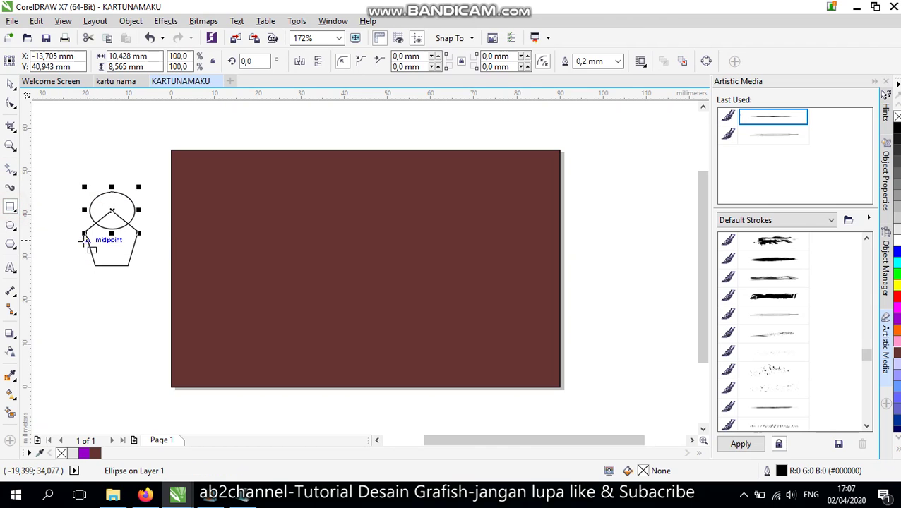
drag(64, 233, 157, 245)
drag(111, 228, 114, 212)
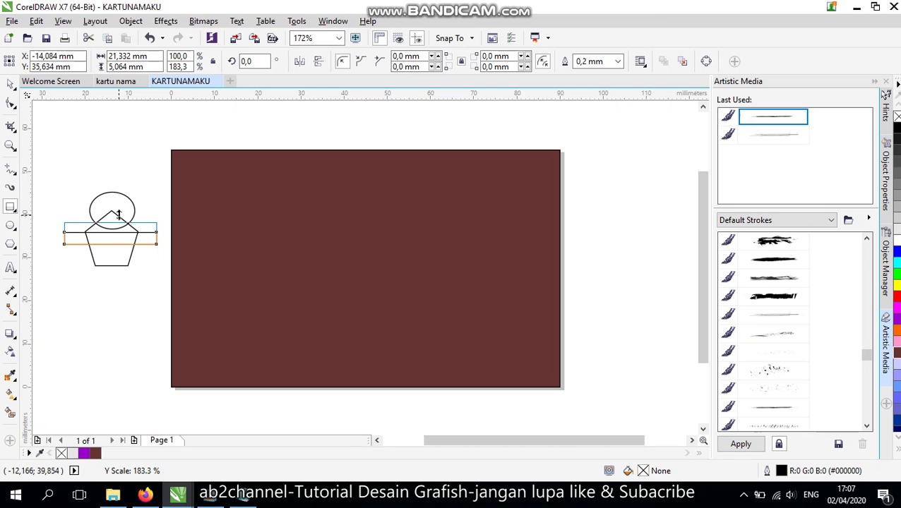
Duplicate the three shapes, weld one set, and move it onto the card's top-left
click(10, 84)
drag(44, 185, 182, 311)
mouse_move(106, 201)
mouse_down()
mouse_move(126, 183)
mouse_move(618, 230)
mouse_move(619, 216)
mouse_up()
drag(50, 189, 185, 285)
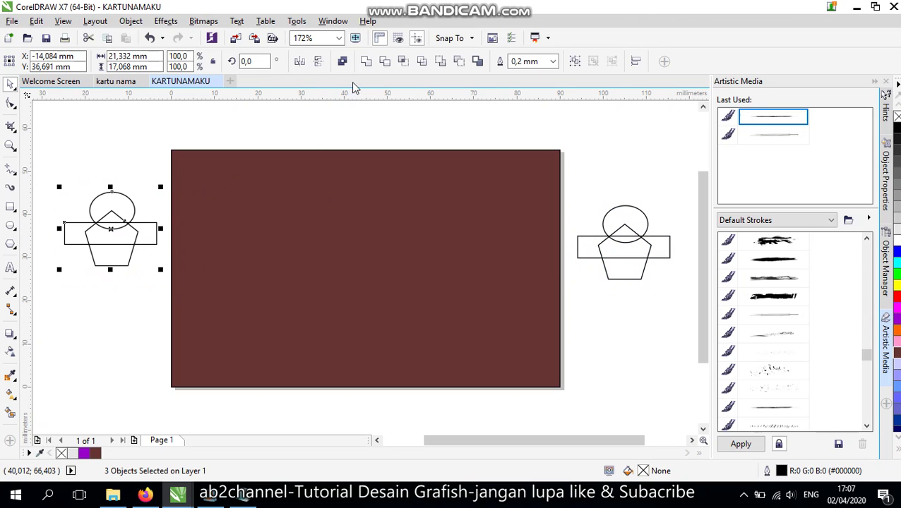
click(367, 62)
click(130, 154)
drag(128, 228, 258, 195)
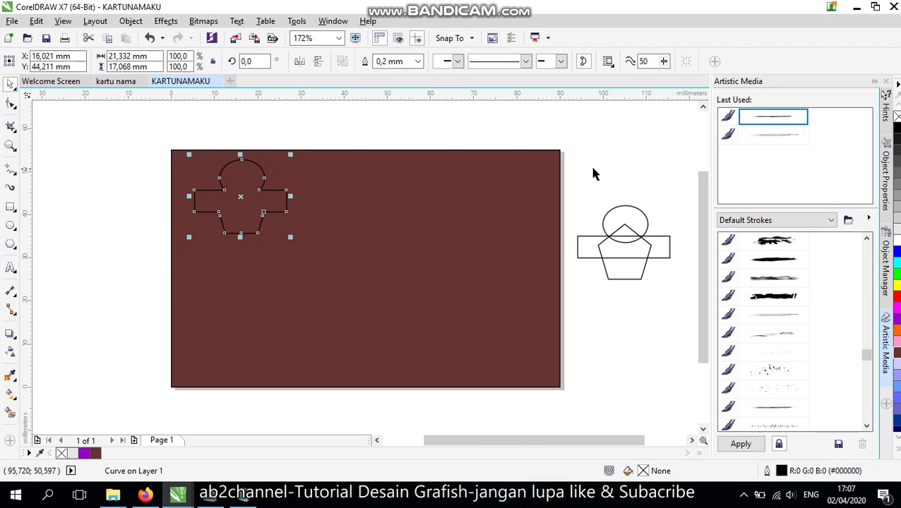
Trim the spare shape set and delete its leftover pieces
drag(569, 175, 687, 308)
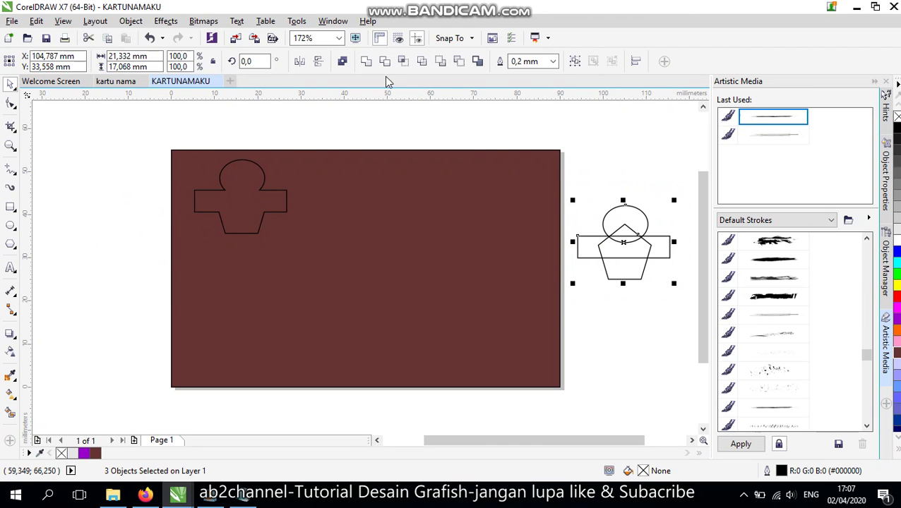
click(383, 62)
click(651, 151)
drag(636, 225, 674, 343)
click(632, 269)
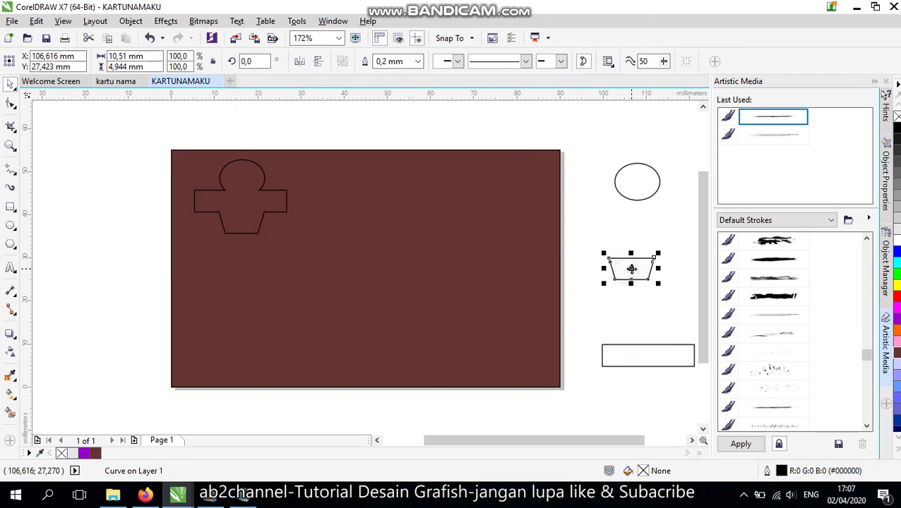
drag(584, 168, 608, 387)
key(Delete)
Fill the welded logo shape with white
drag(502, 440, 438, 441)
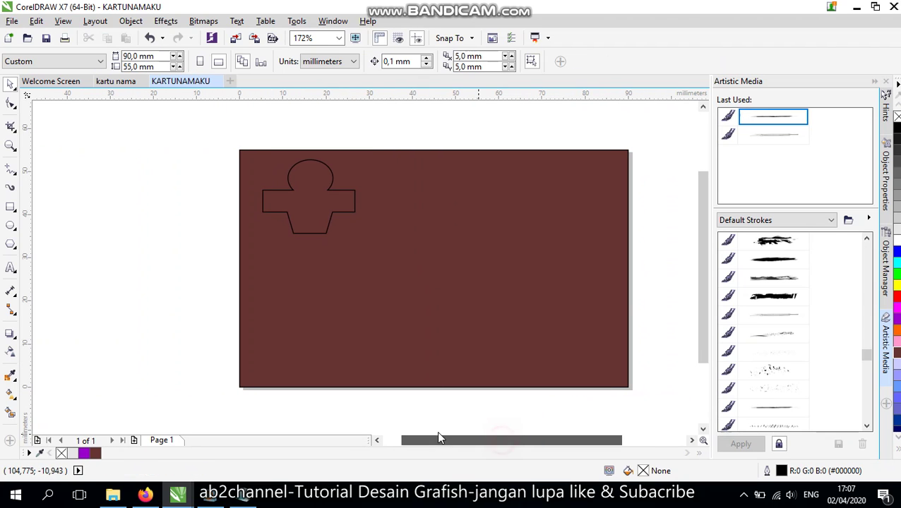
click(337, 225)
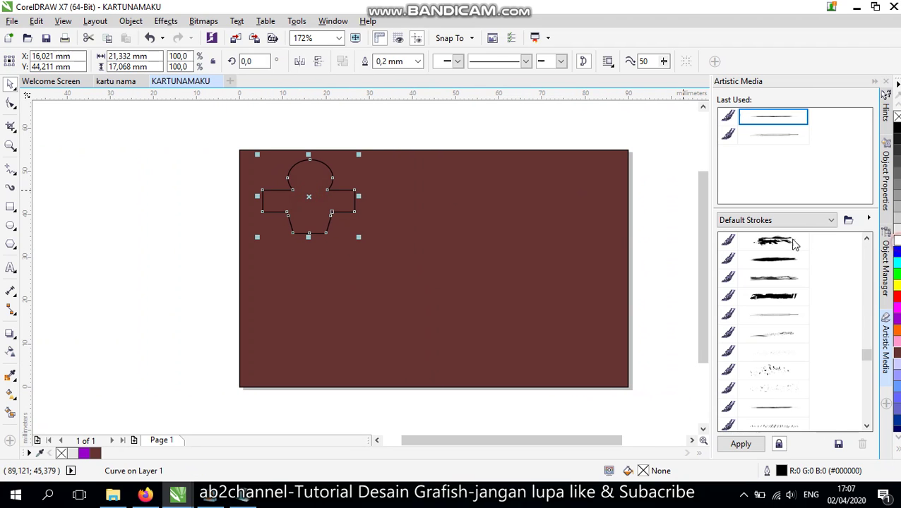
click(896, 241)
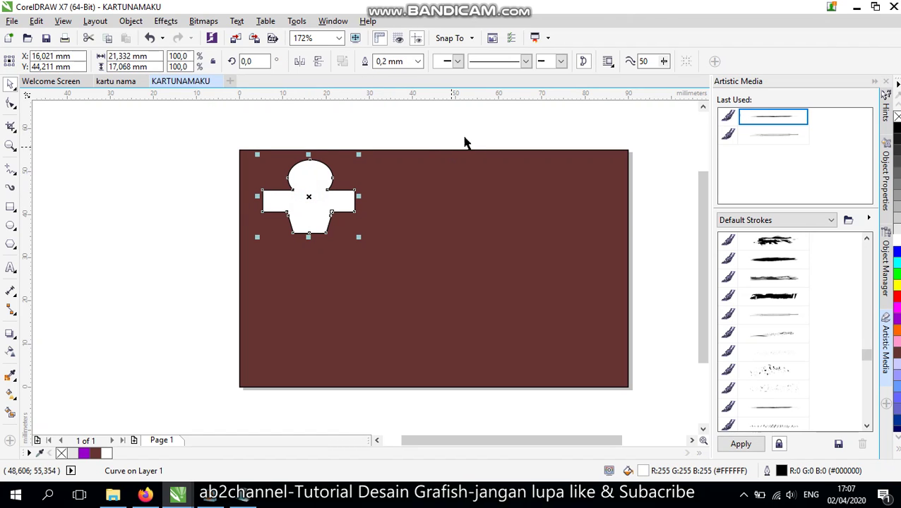
click(389, 61)
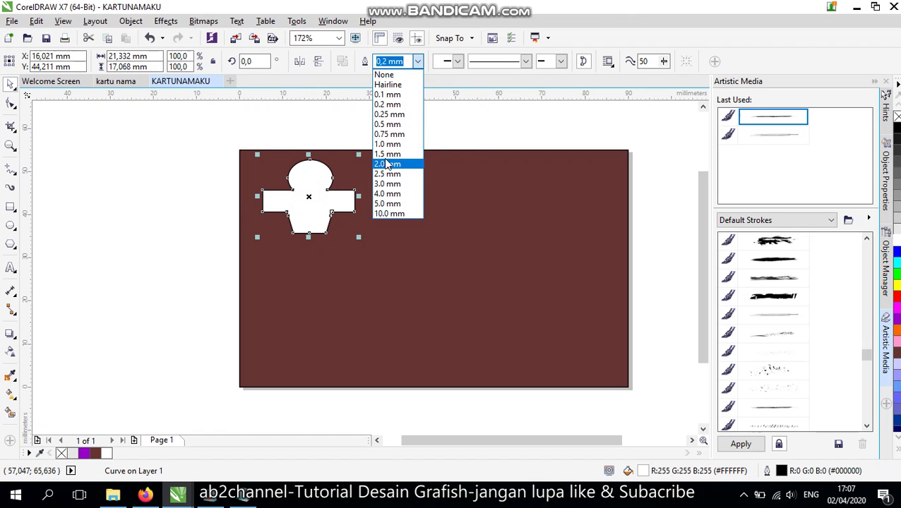
Give the logo a 1.5 mm outline and try red, blue, cyan and grey outline colours
click(387, 154)
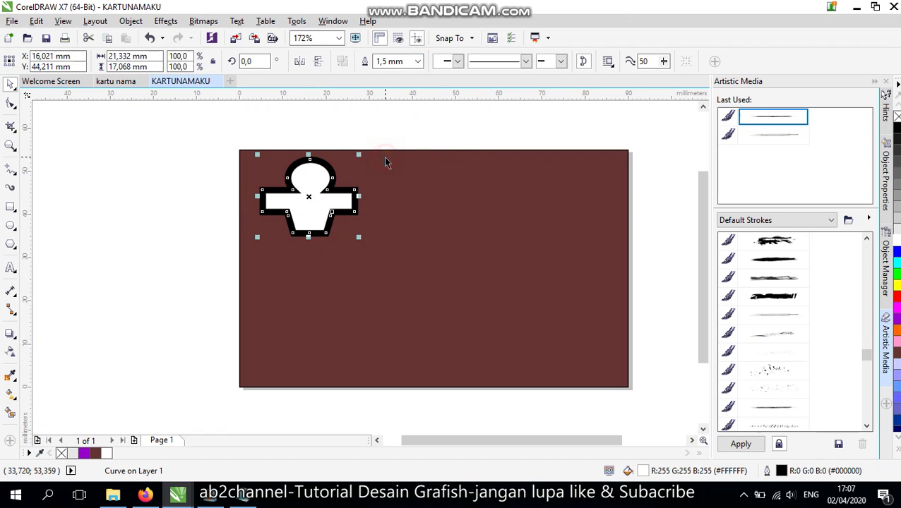
right_click(897, 300)
right_click(897, 252)
right_click(897, 264)
right_click(897, 228)
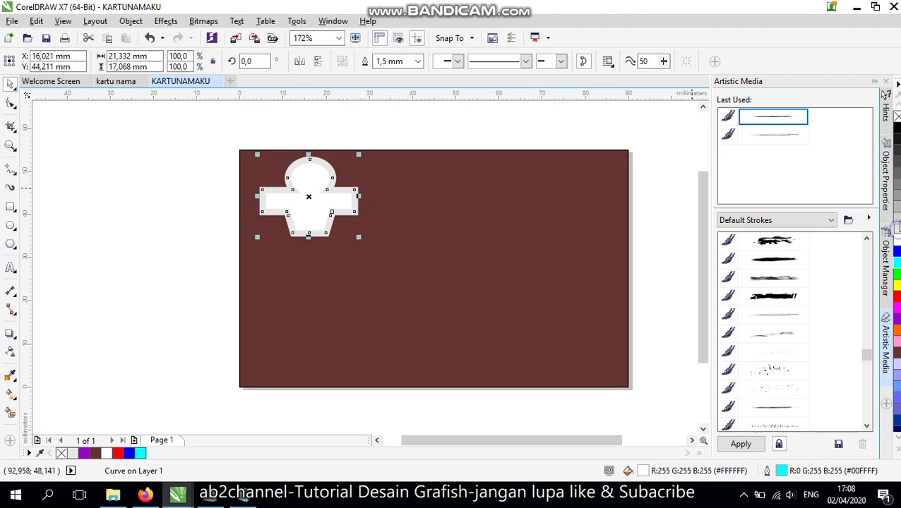
right_click(895, 217)
right_click(895, 198)
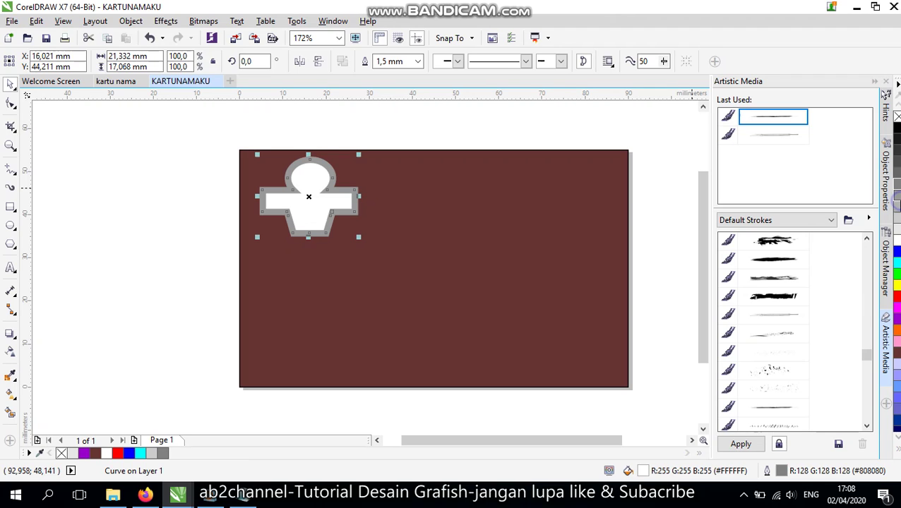
Set the outline to 1.0 mm, shrink the logo to 77.5%, and nudge it up
click(418, 61)
click(387, 144)
click(396, 132)
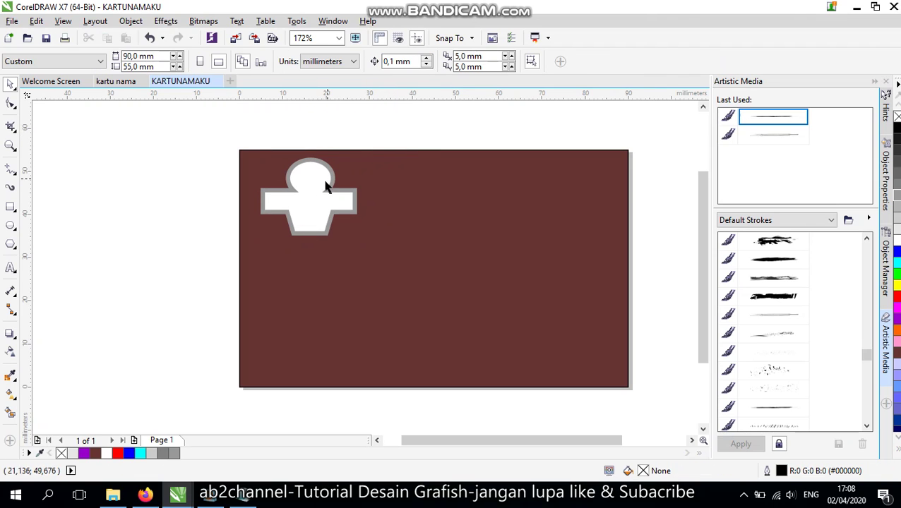
click(327, 185)
drag(359, 154, 336, 174)
click(298, 205)
drag(298, 205, 298, 195)
Change the logo outline to black with a 0.75 mm width
right_click(895, 231)
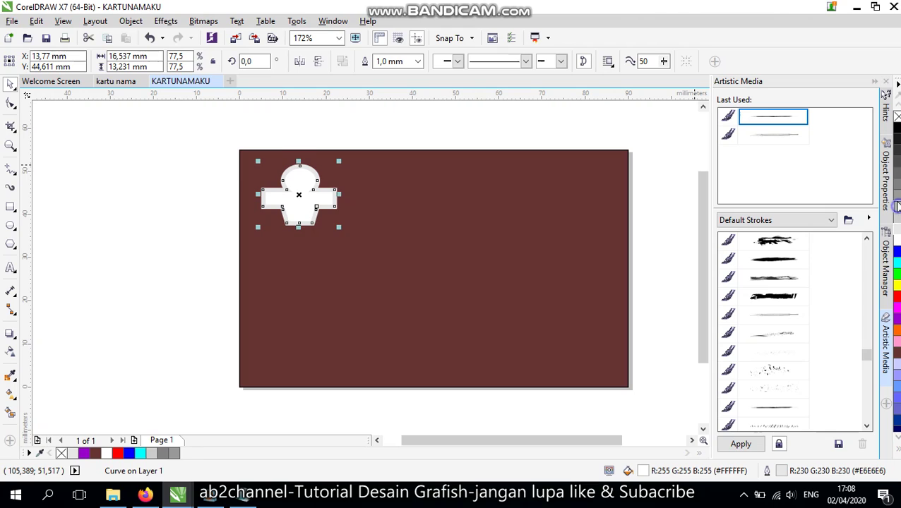
right_click(896, 204)
right_click(896, 127)
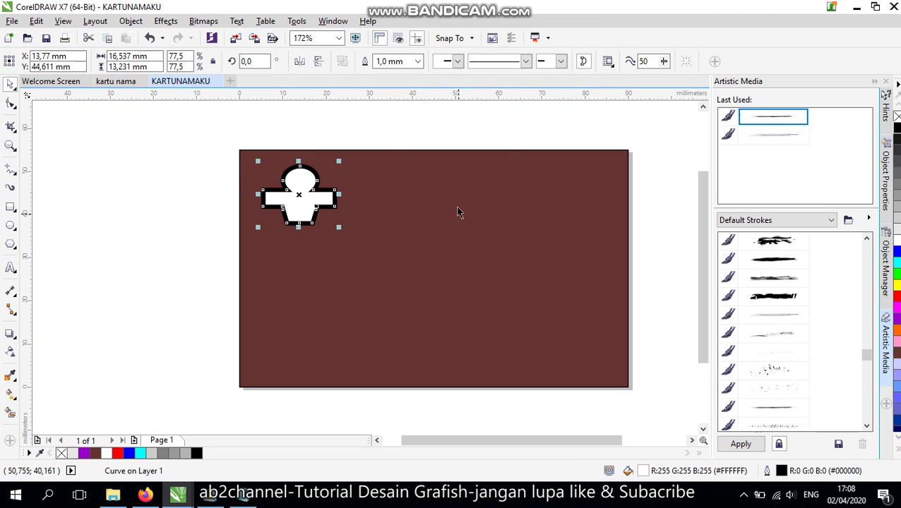
click(417, 61)
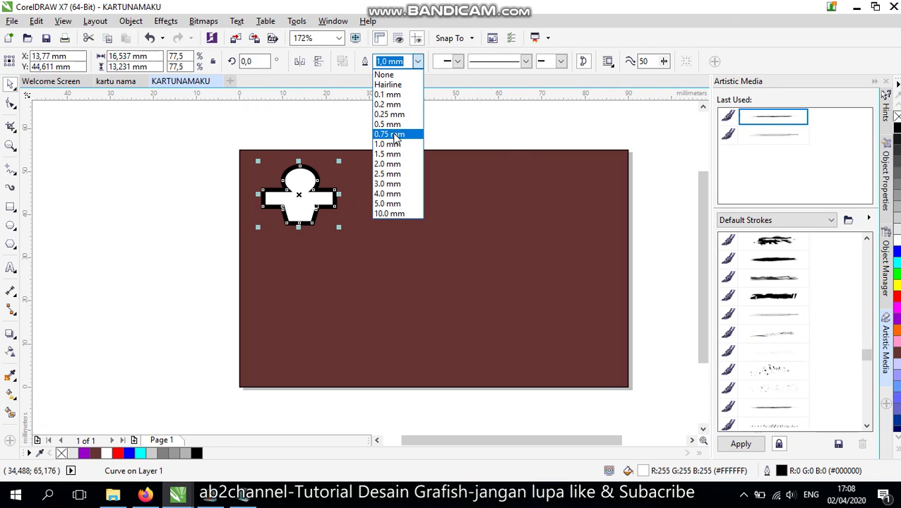
click(393, 133)
click(343, 132)
click(315, 192)
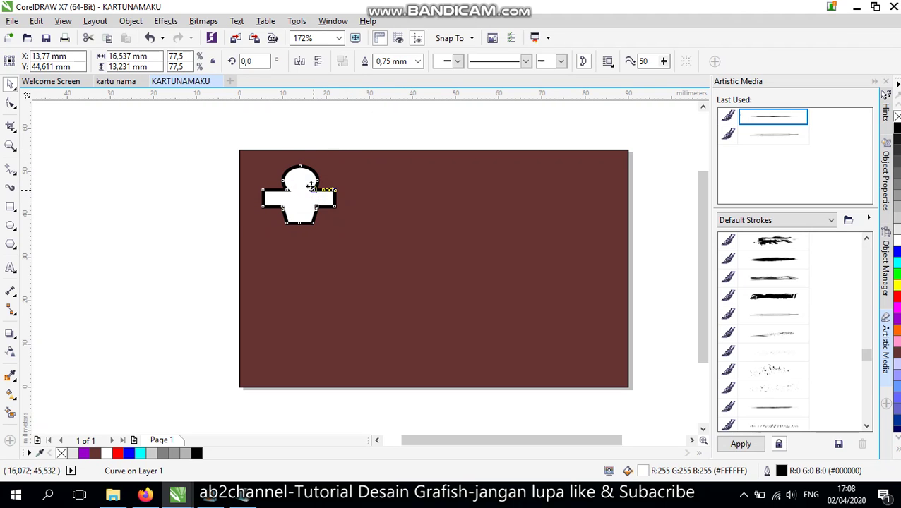
click(354, 133)
Highlight step 6 in the Notepad notes and switch back to the card
key(alt+Tab)
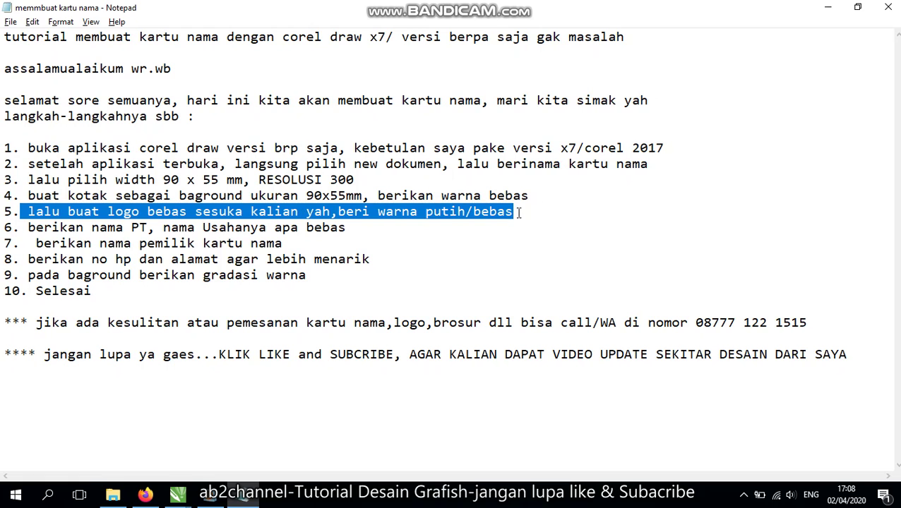
drag(27, 228, 361, 233)
key(alt+Tab)
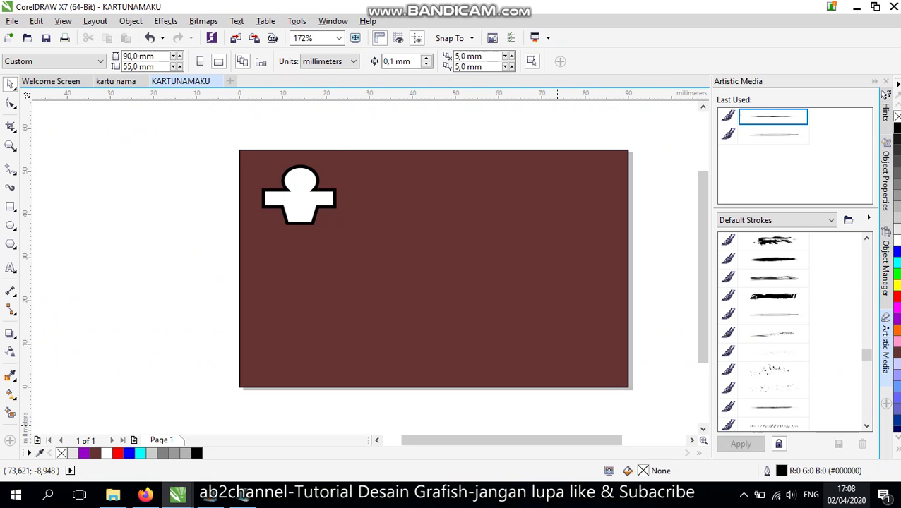
Type the title 'LP3I BANTEN' to the right of the logo
click(743, 496)
click(744, 496)
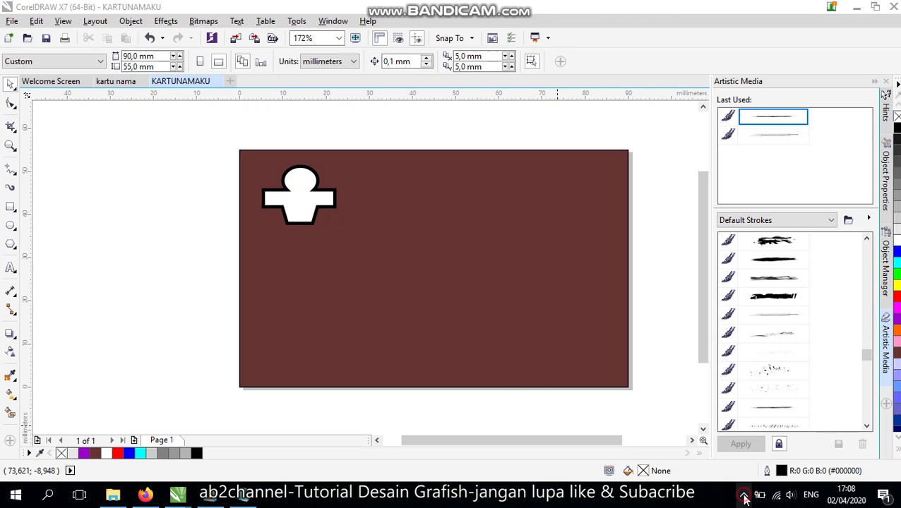
click(11, 267)
click(363, 197)
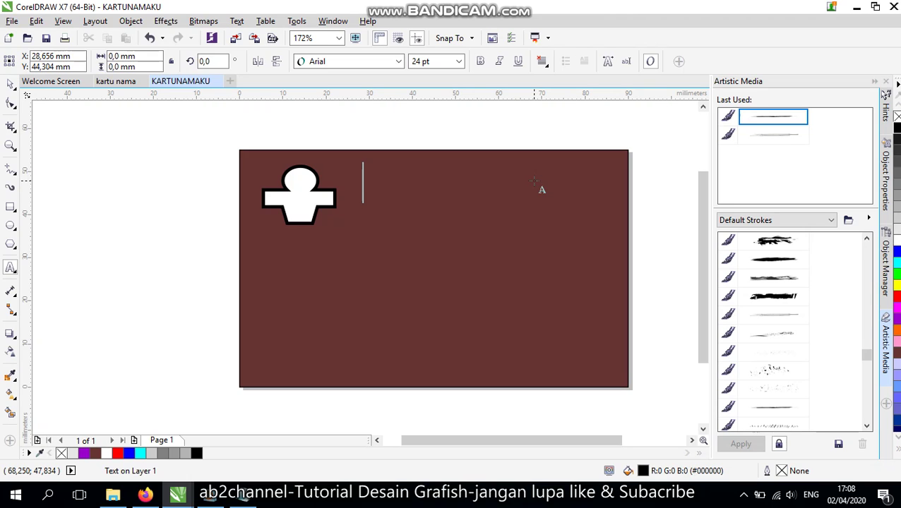
text(LP)
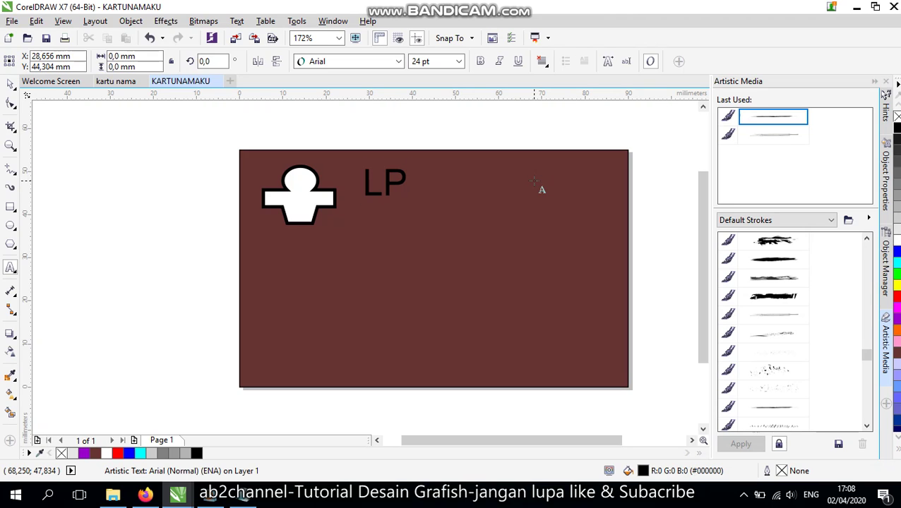
text(3I BANTEN)
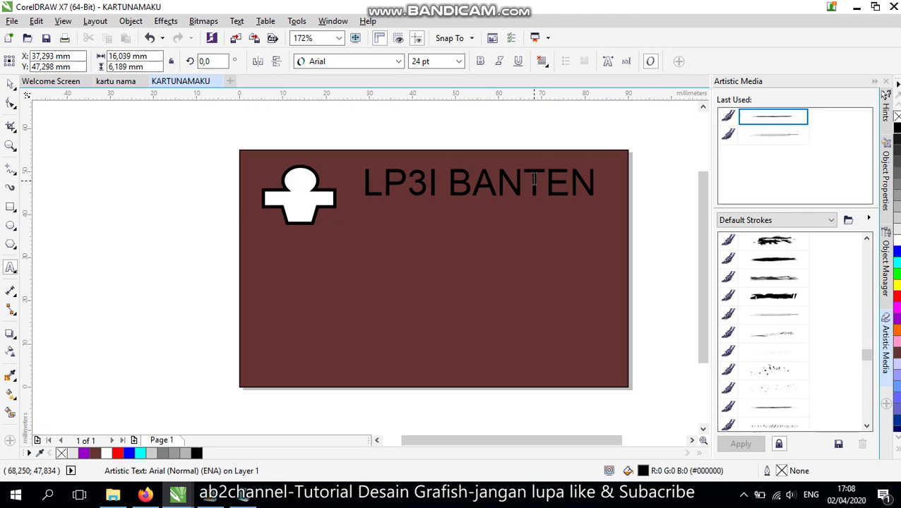
key(Escape)
Revert the title to 17 pt and move it beside the logo
click(10, 86)
click(456, 64)
click(151, 37)
drag(444, 185, 431, 198)
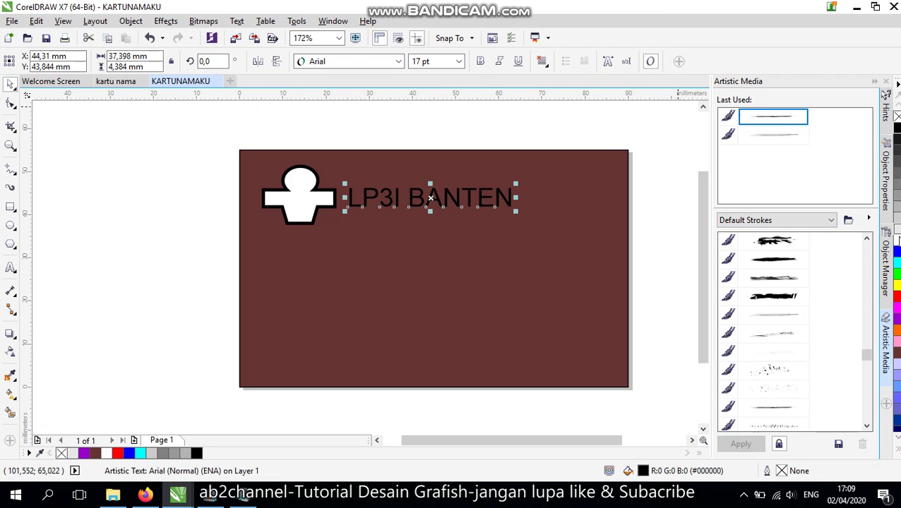
Duplicate the LP3I BANTEN title and place the copy just below it
click(410, 123)
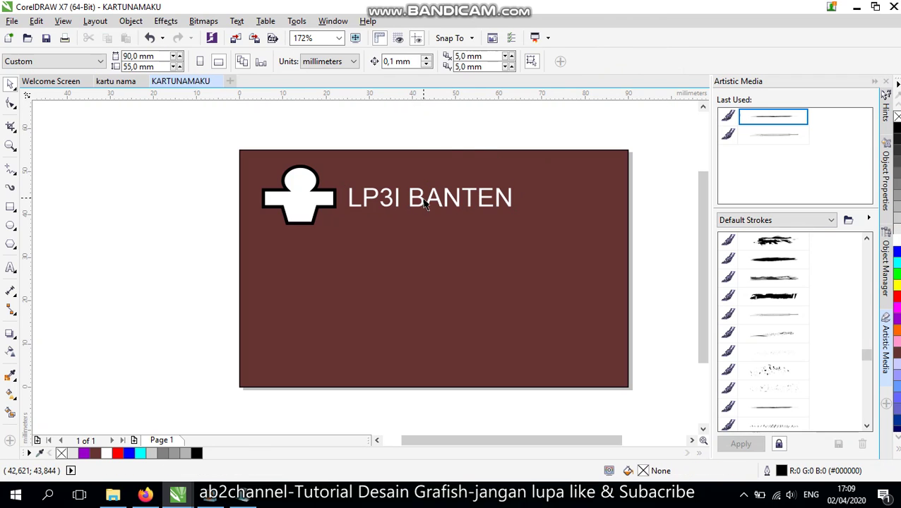
click(425, 201)
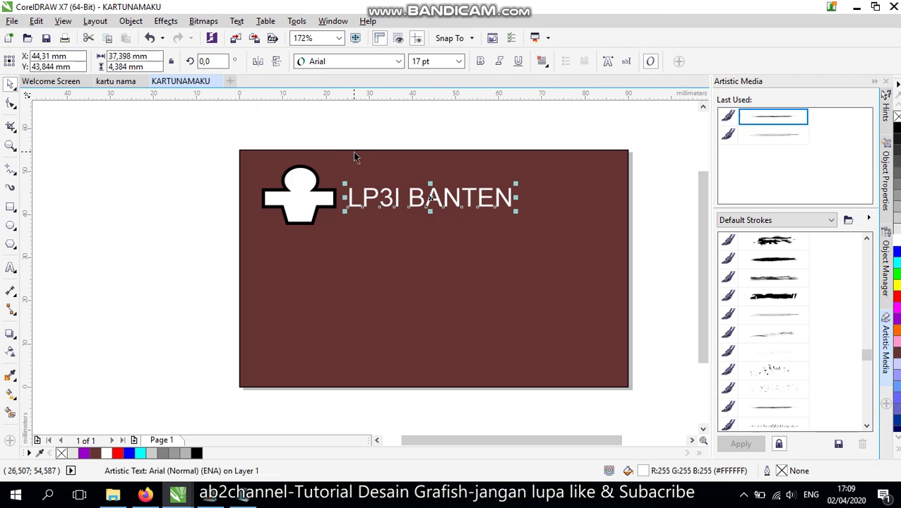
key(ctrl+d)
drag(418, 178, 402, 224)
Retype the duplicated title line as 'Business College'
click(10, 268)
key(Return)
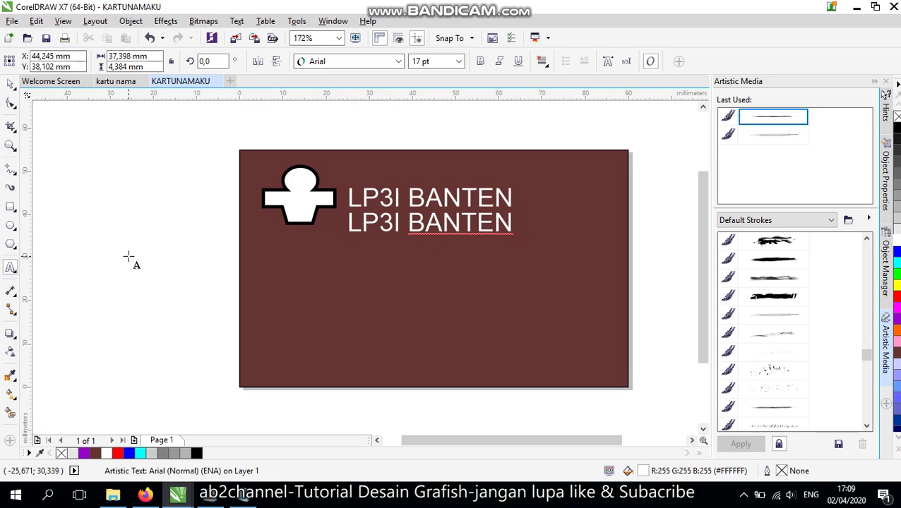
key(BackSpace)
key(BackSpace)
key(BackSpace)
key(BackSpace)
key(BackSpace)
key(BackSpace)
key(BackSpace)
key(BackSpace)
key(BackSpace)
key(BackSpace)
key(BackSpace)
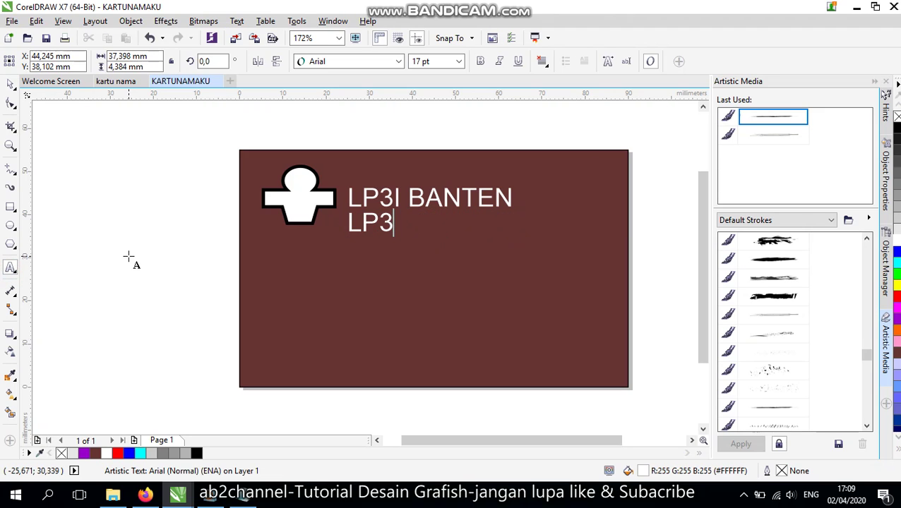
text(Bu)
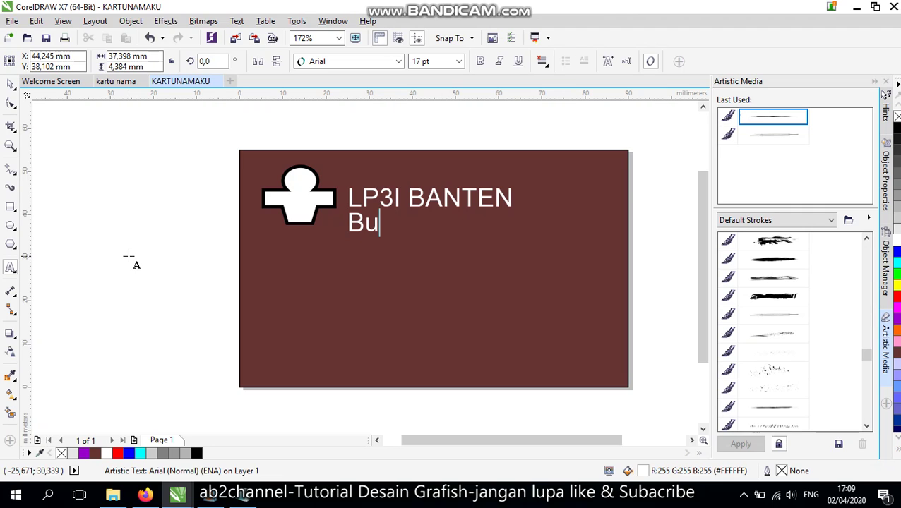
text(siness)
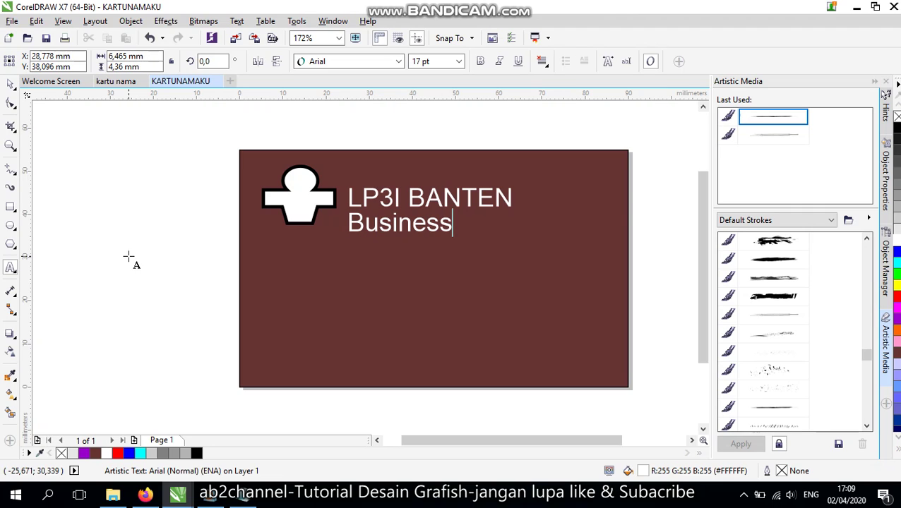
text( College)
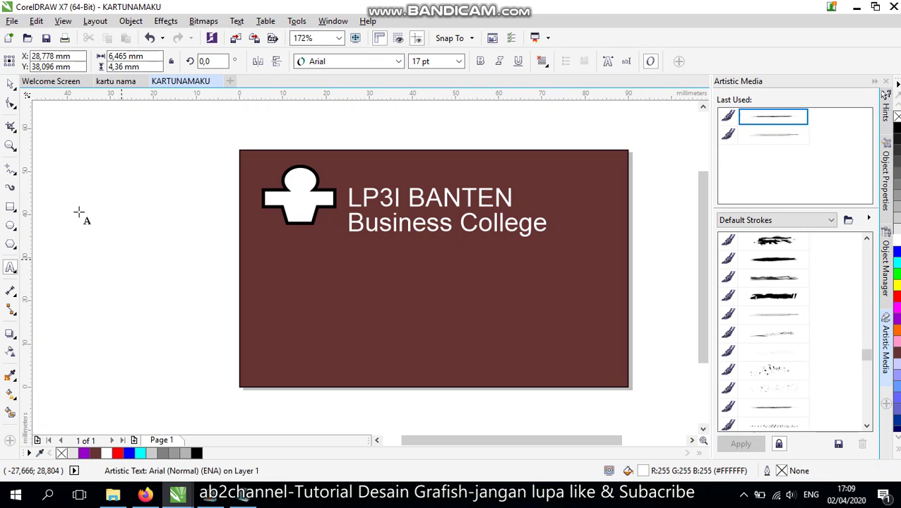
click(10, 84)
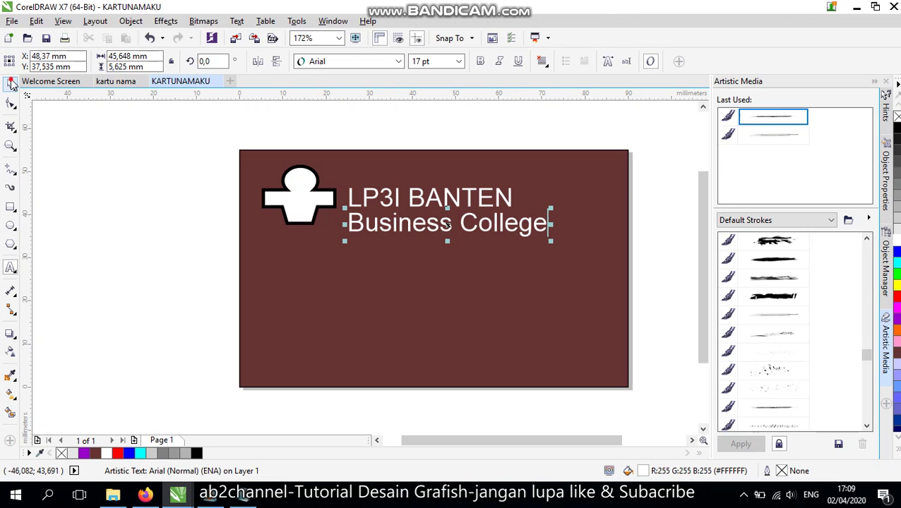
Set the tagline to 10 pt, nudge it up under the title, and left-align both lines
click(435, 61)
text(10)
key(Return)
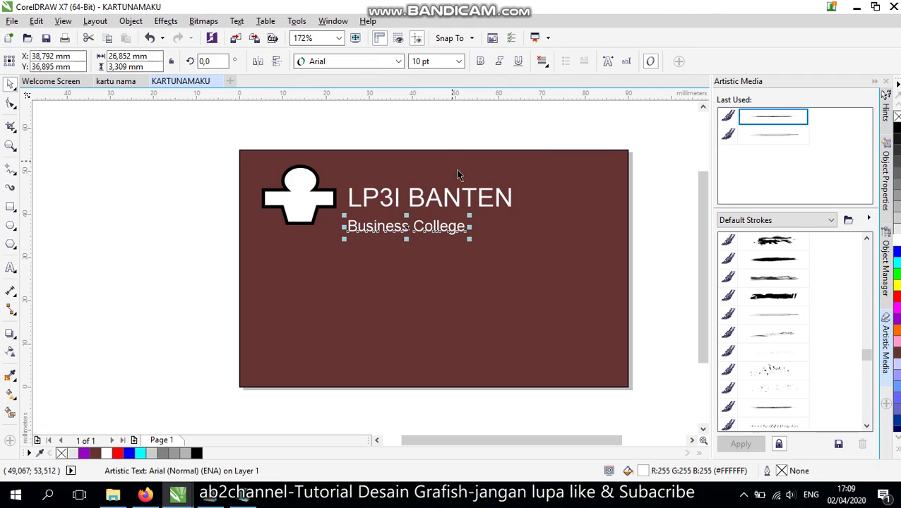
drag(427, 228, 426, 223)
drag(536, 129, 334, 253)
key(l)
click(401, 109)
Change the tagline font to French Script MT and enlarge it to about 12.4 pt
click(375, 227)
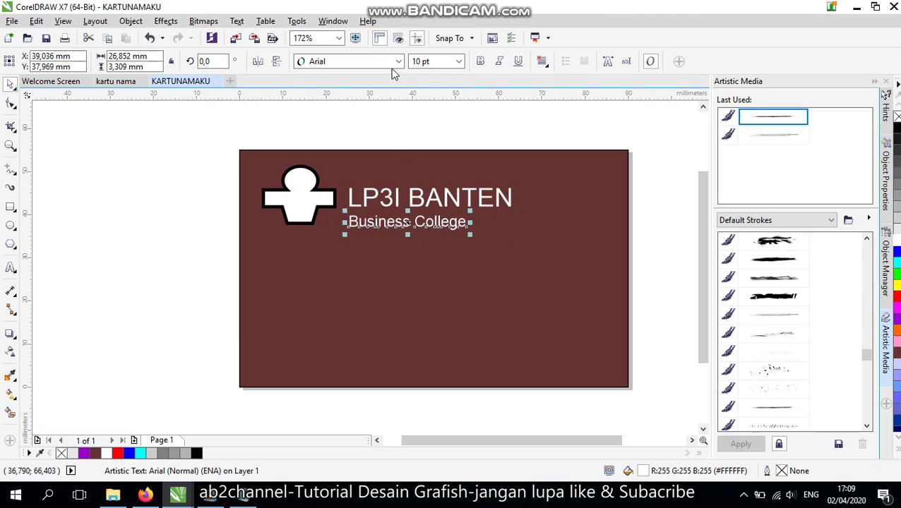
click(399, 62)
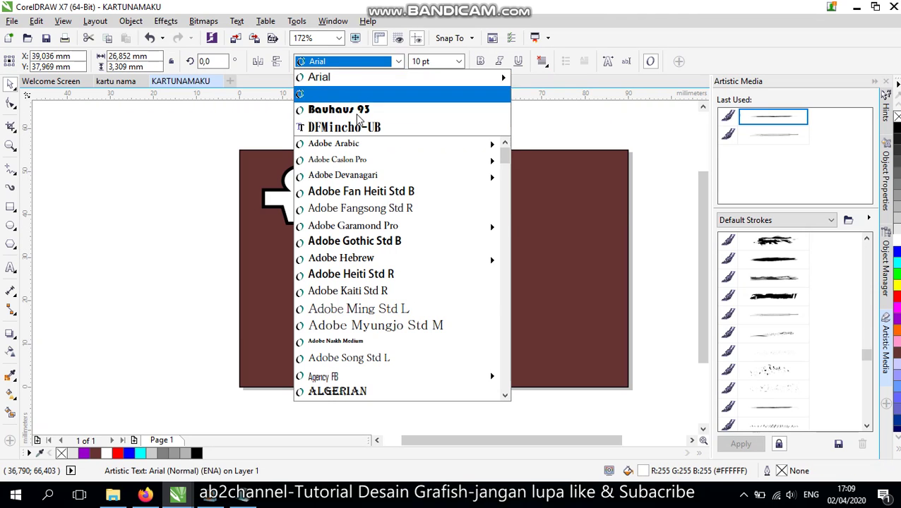
scroll(427, 243, down, 1)
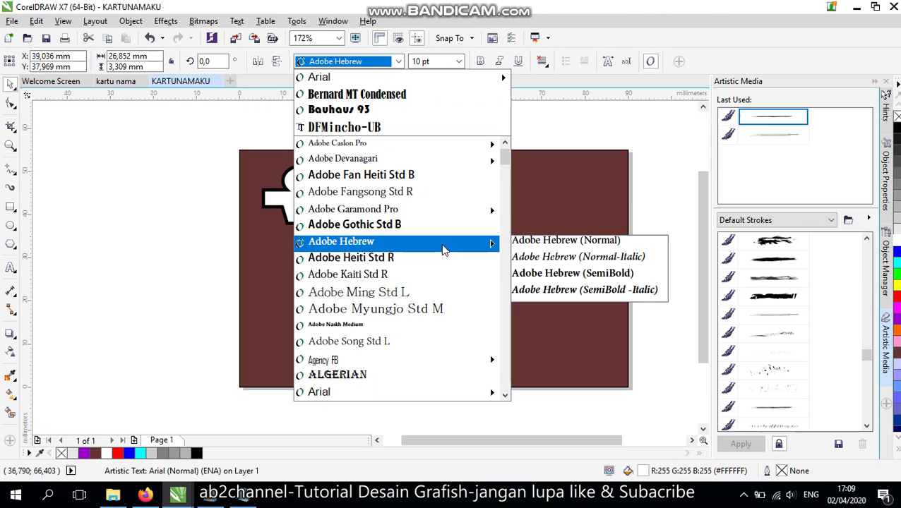
drag(504, 157, 497, 244)
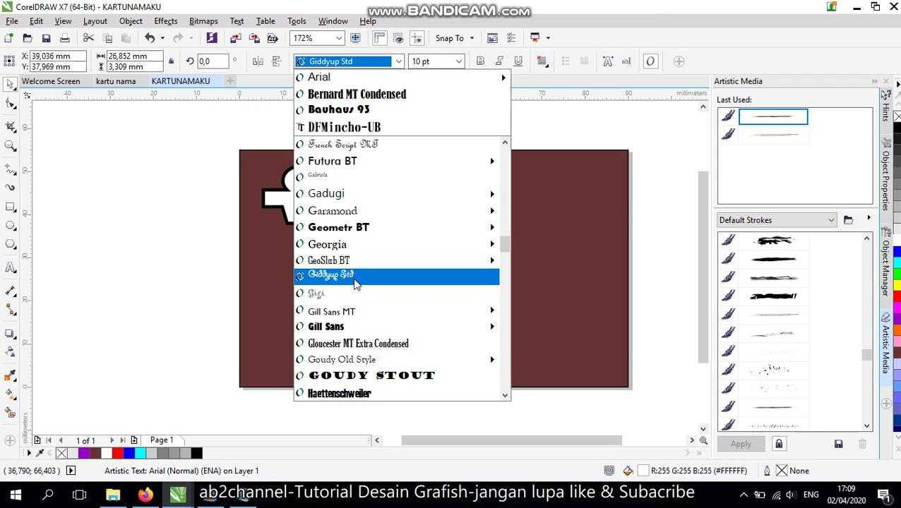
click(374, 145)
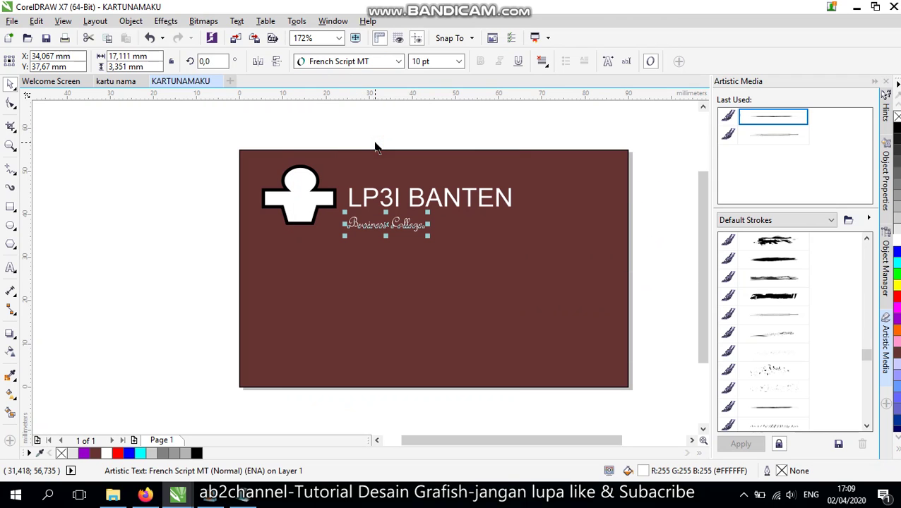
drag(428, 212, 446, 206)
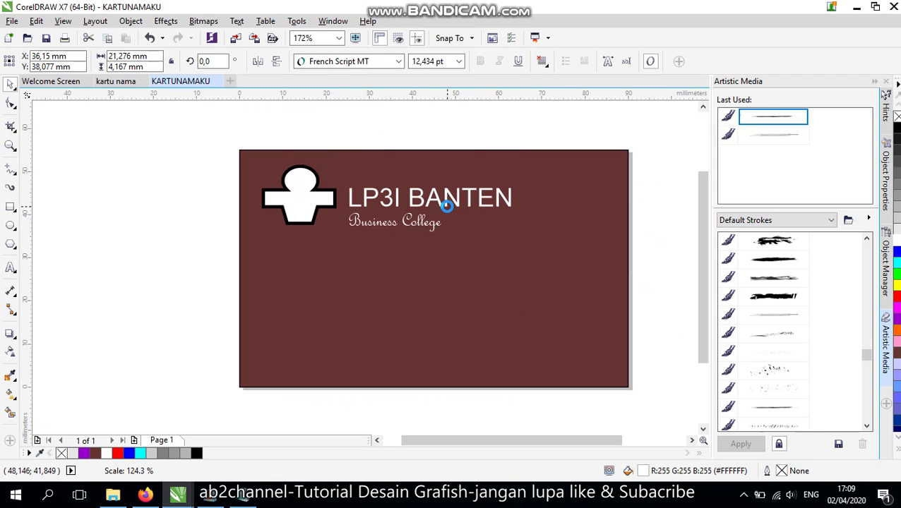
click(477, 127)
click(434, 220)
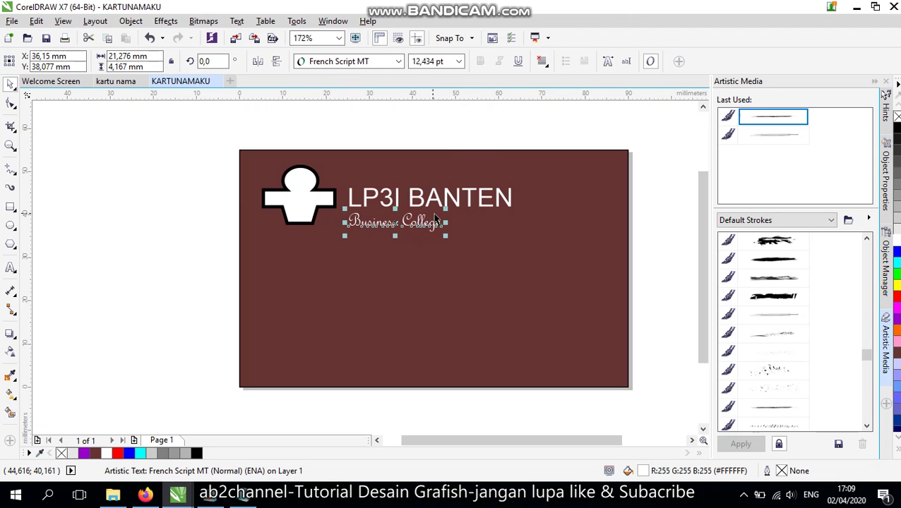
drag(445, 210, 457, 207)
click(446, 130)
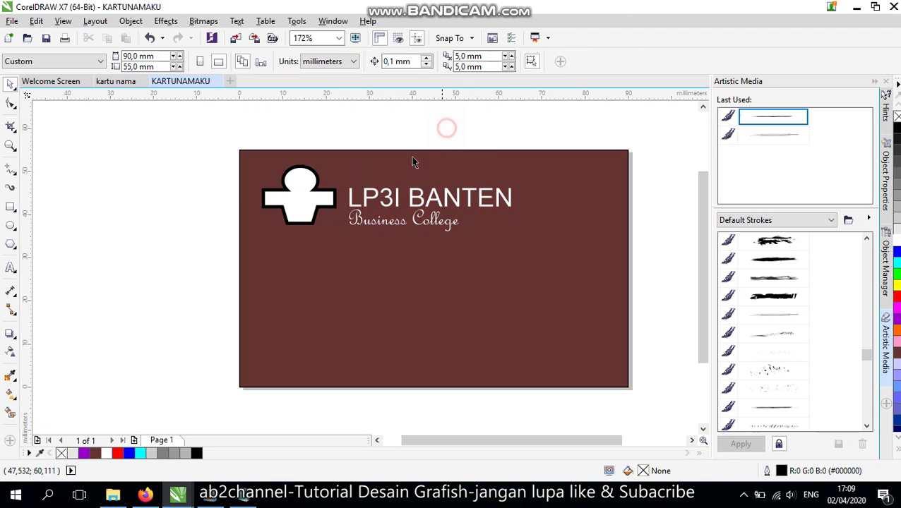
drag(220, 135, 532, 288)
Set the logo's outline colour to orange, trying yellow and purple first
click(461, 118)
click(294, 182)
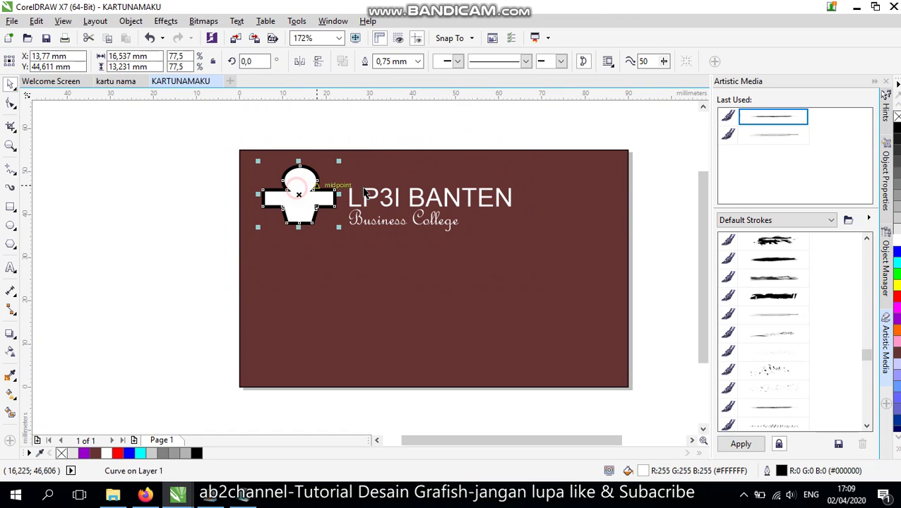
right_click(897, 286)
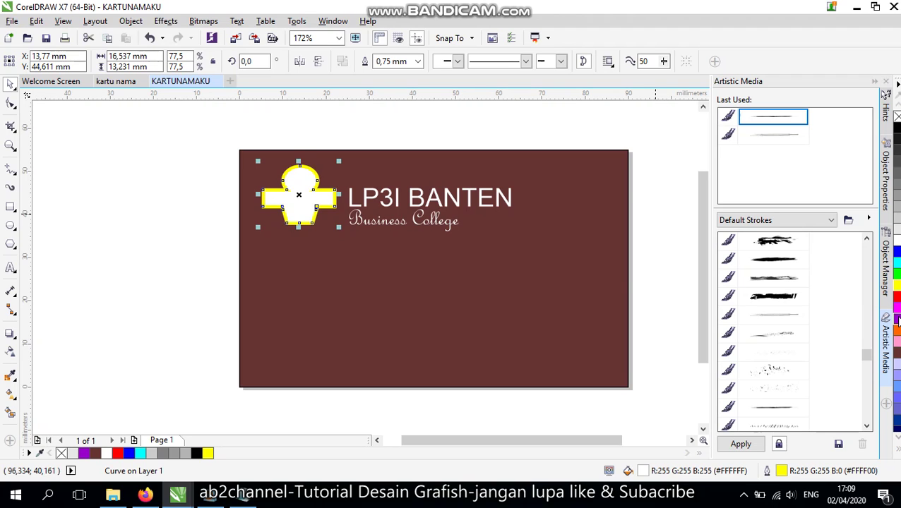
right_click(898, 321)
right_click(896, 328)
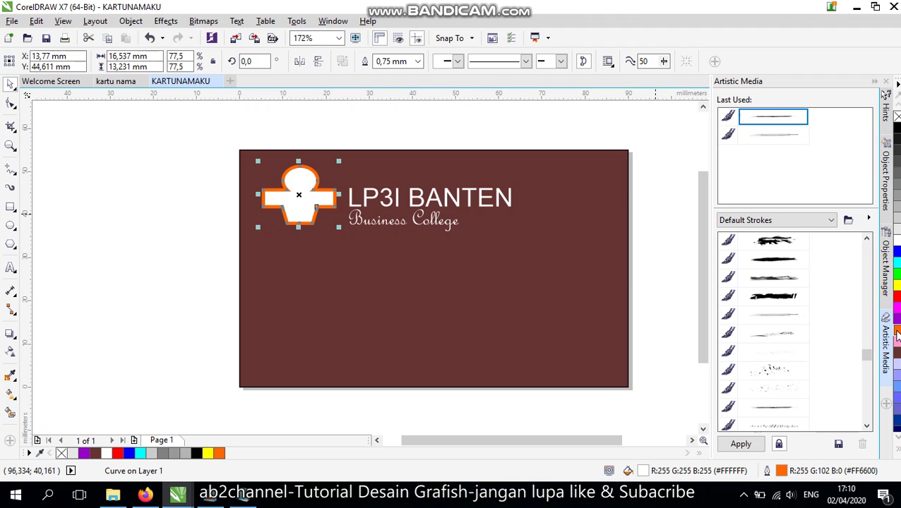
click(140, 186)
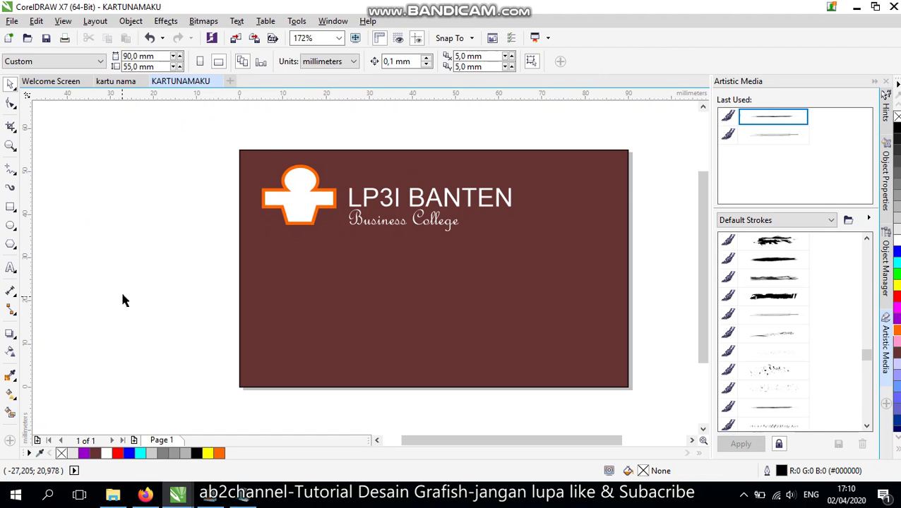
Select the step 7–8 instructions in the Notepad step list, then return to the card
key(alt+Tab)
drag(24, 244, 295, 247)
shift+click(331, 274)
drag(339, 284, 399, 256)
key(alt+Tab)
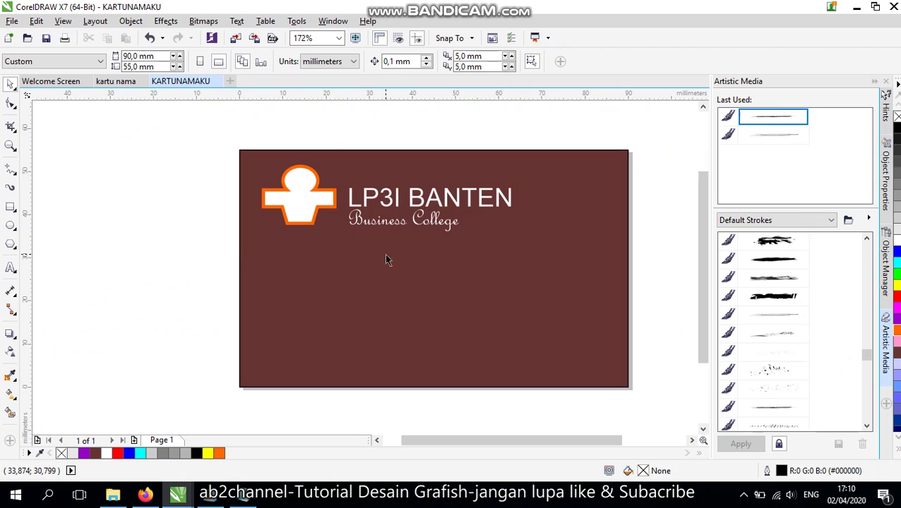
Add a new text line in the card's middle and type the owner's full name
click(11, 268)
click(347, 288)
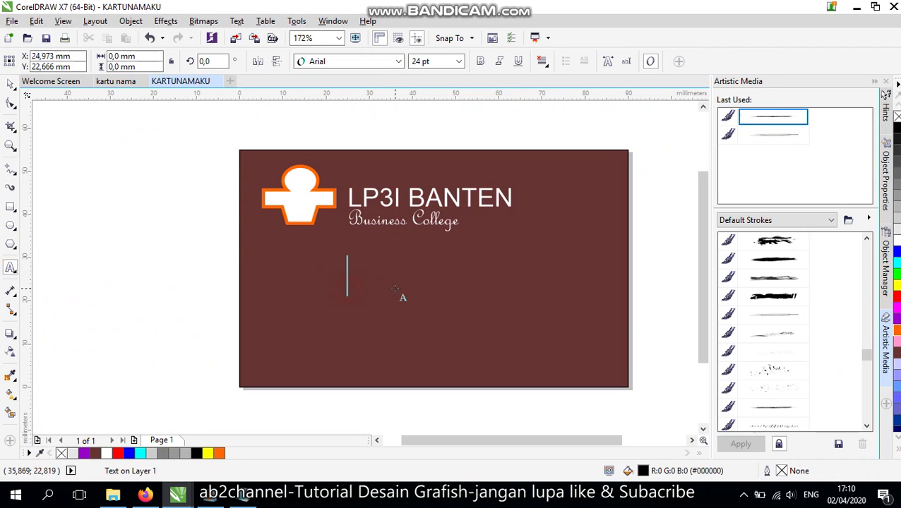
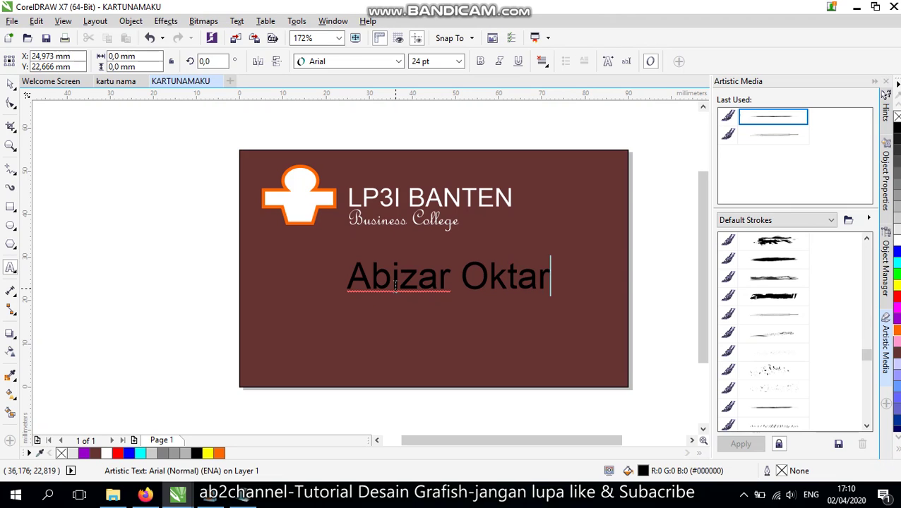